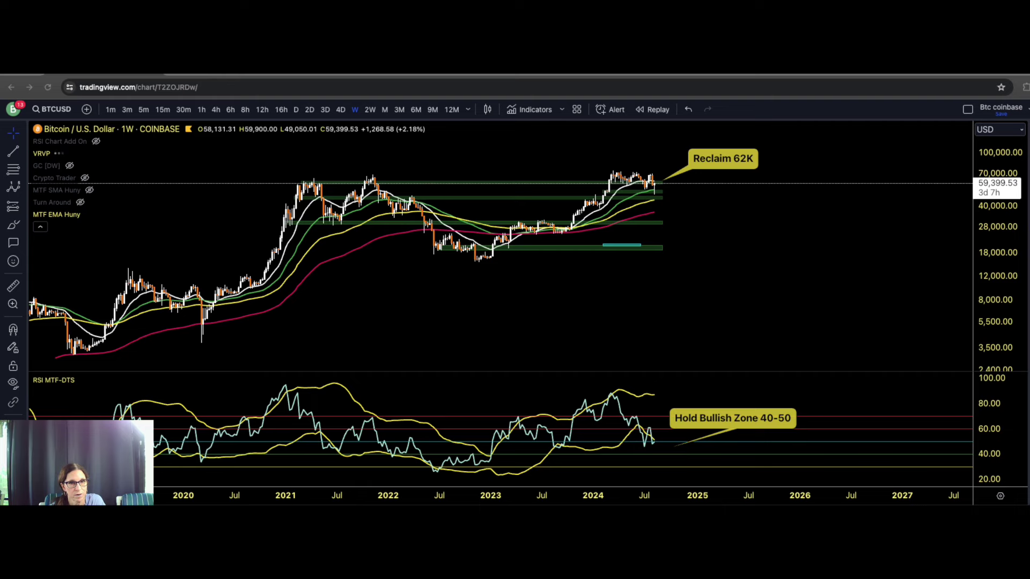
Step: Brush a yellow arc between mid-2025 and the Reclaim 62K callout on the price pane, and delete it
left_click(14, 225)
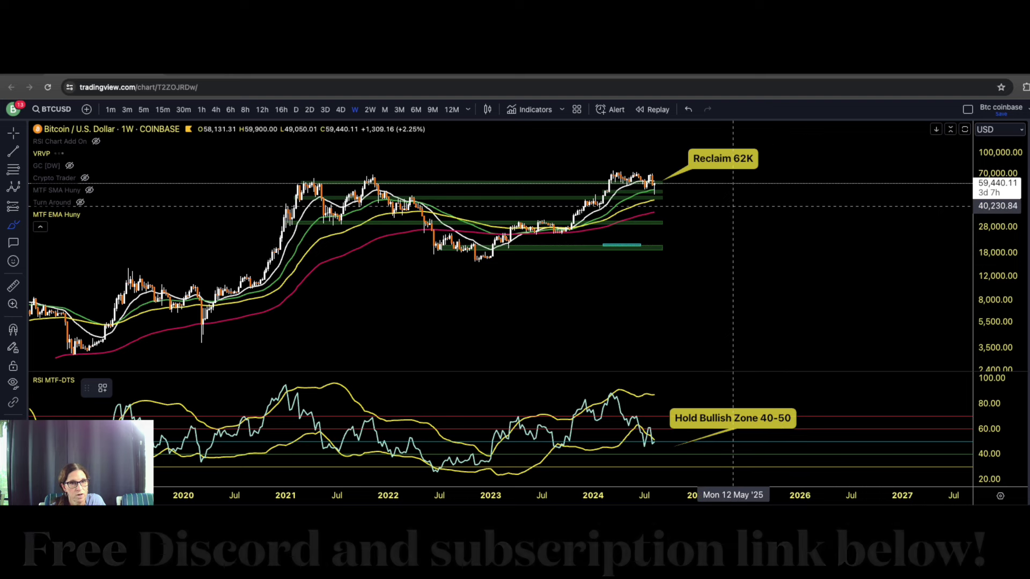
left_click_drag(733, 201, 662, 182)
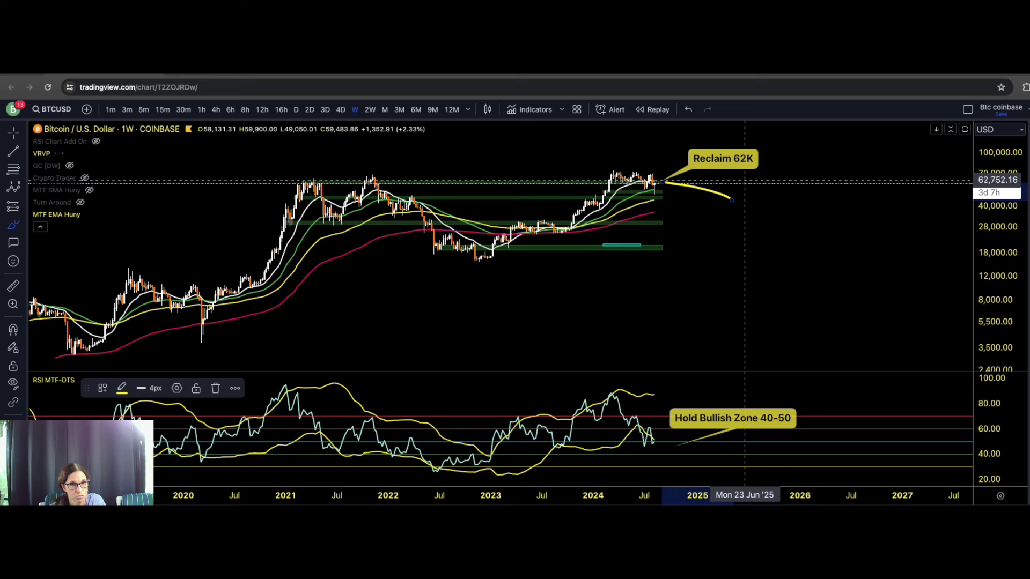
key("Delete")
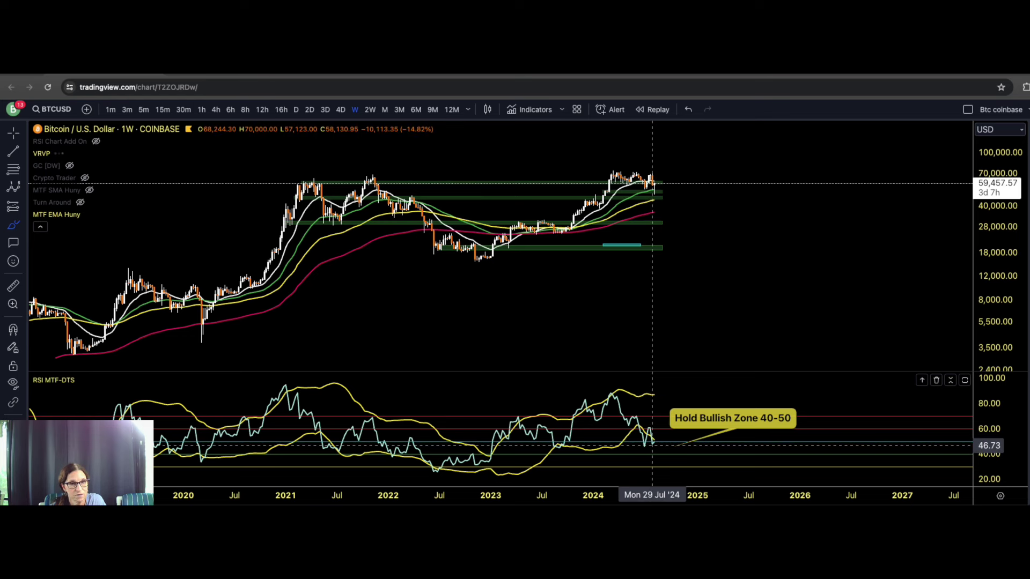
Step: Brush a curve upward from the latest RSI reading with a short mark across it, and undo both strokes
mouse_move(652, 445)
left_mouse_down()
mouse_move(664, 431)
mouse_move(665, 396)
left_mouse_up()
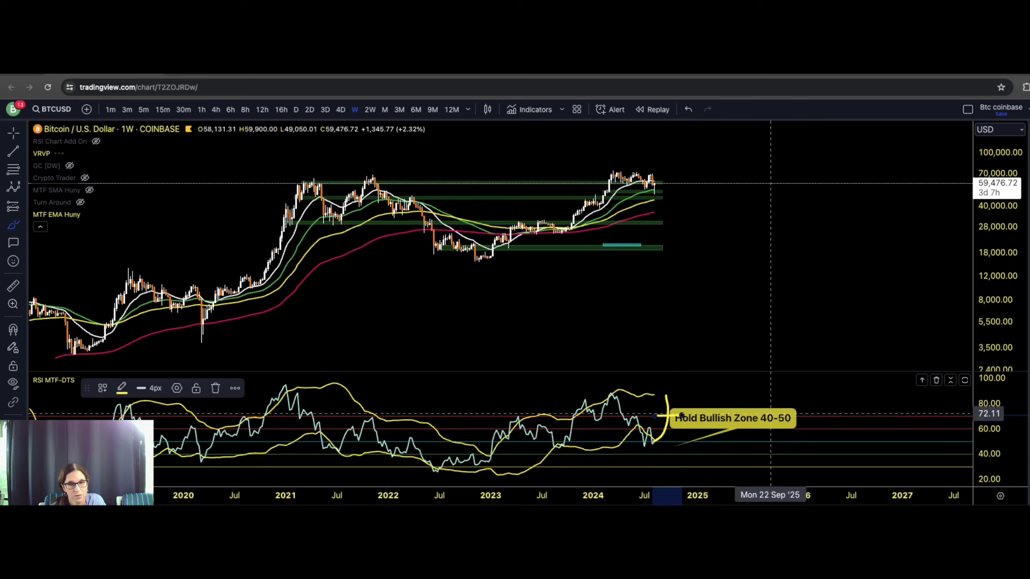
left_click_drag(654, 415, 682, 416)
key("ctrl+z")
key("ctrl+z")
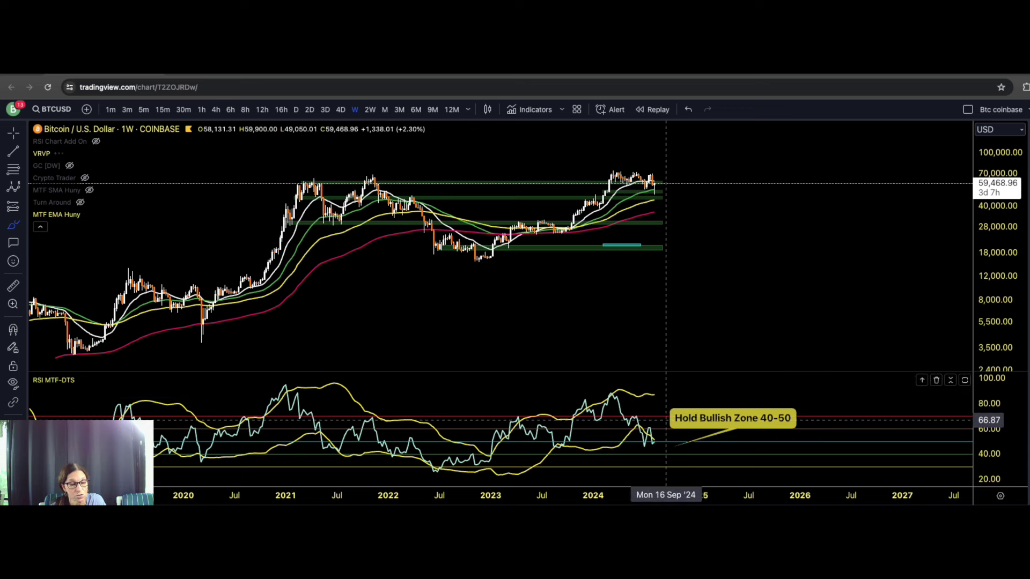
Step: Circle the two RSI peaks around the start of 2024, and maximize the price pane to mark the latest weekly candles
mouse_move(630, 399)
left_mouse_down()
mouse_move(600, 399)
mouse_move(603, 413)
mouse_move(625, 415)
mouse_move(574, 404)
mouse_move(581, 415)
mouse_move(593, 398)
left_mouse_up()
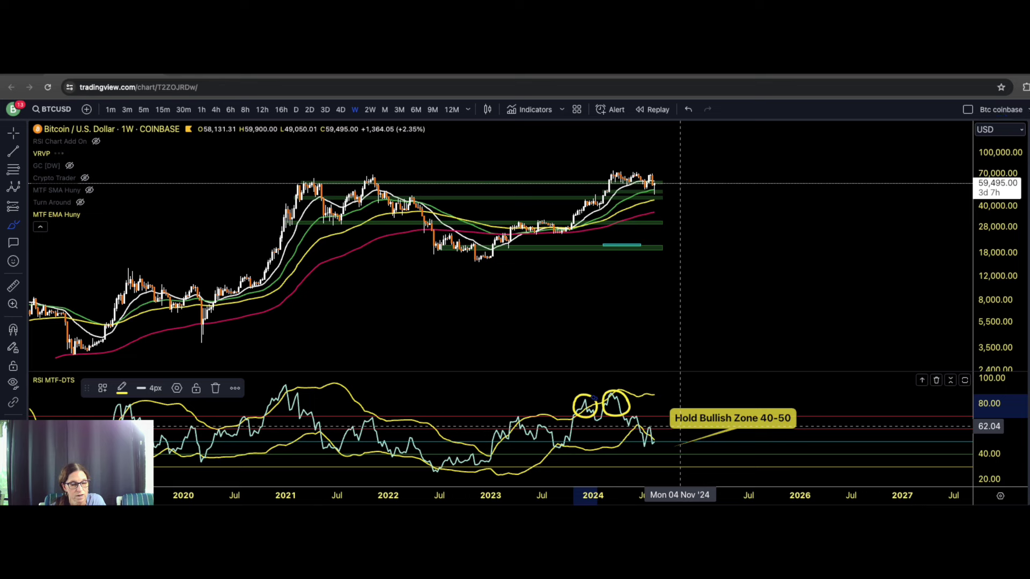
double_click(719, 188)
scroll(718, 188, "up", 3)
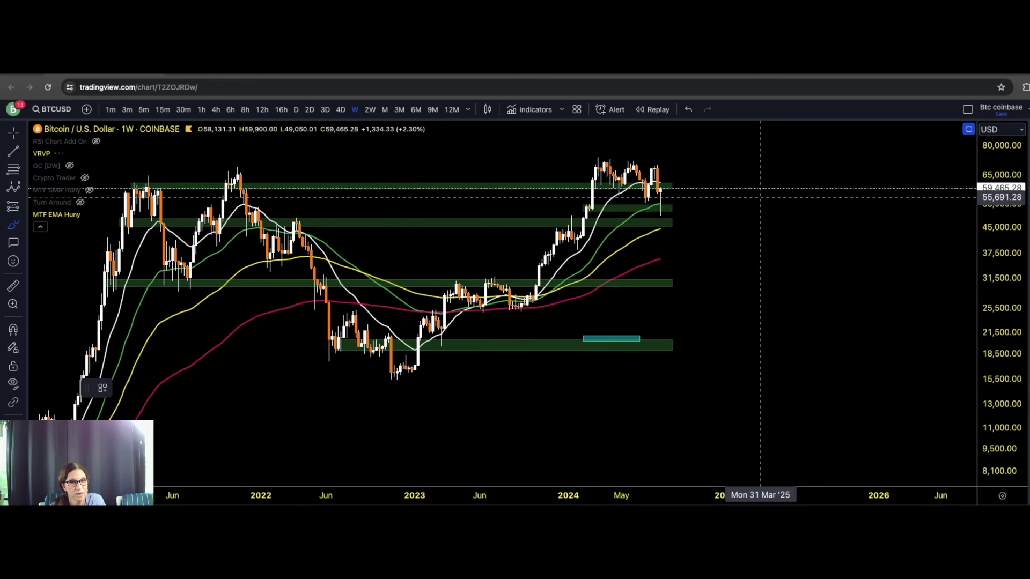
mouse_move(656, 185)
left_mouse_down()
mouse_move(686, 192)
mouse_move(650, 197)
mouse_move(661, 214)
mouse_move(686, 195)
left_mouse_up()
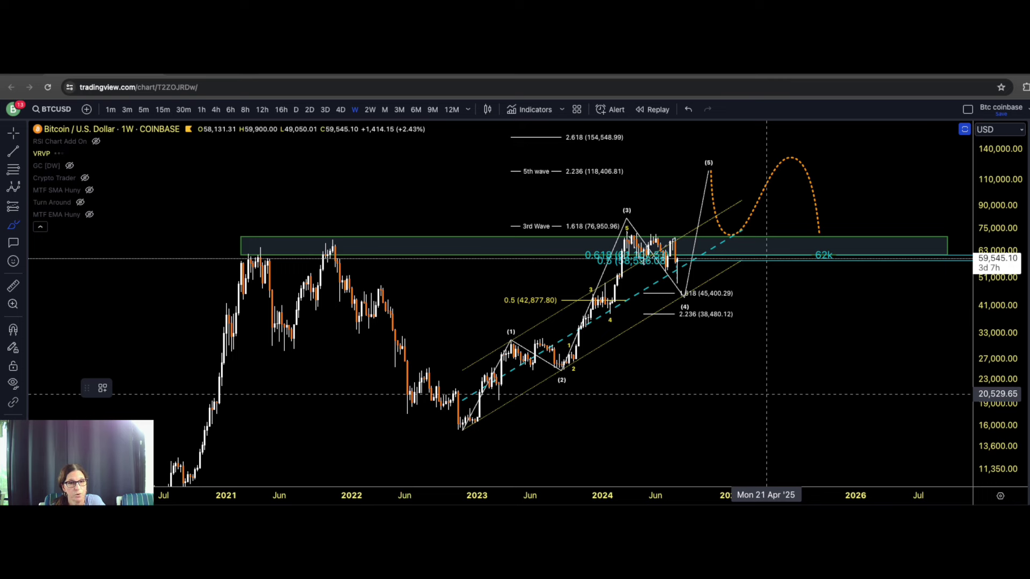
Step: Move point (4) of the Elliott wave drawing to the 5 August 2024 candle low at about 48,187
left_click(685, 304)
left_click_drag(685, 304, 677, 286)
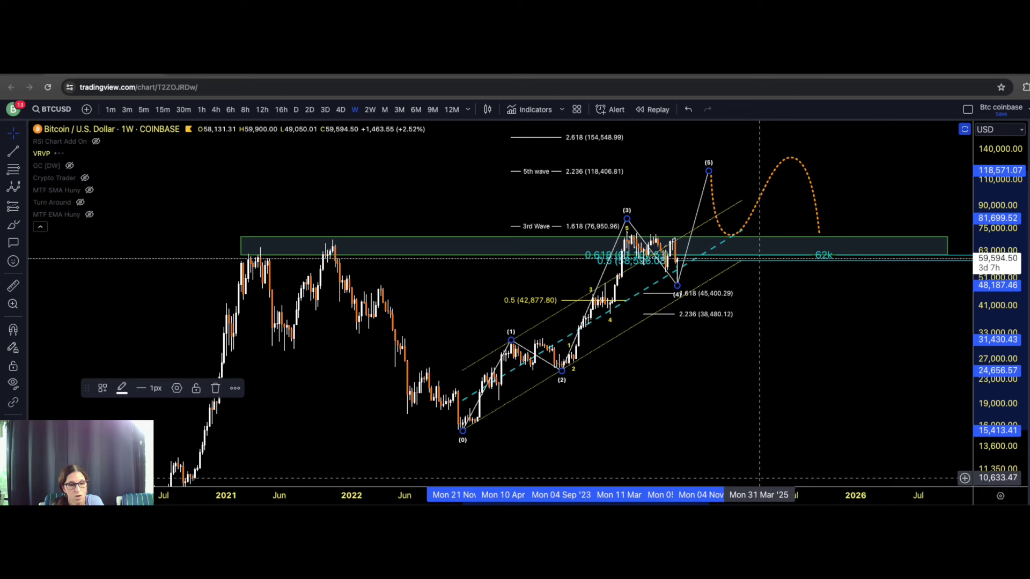
Step: Brush the projected path from wave (4) up to wave (5) and along the dotted orange curve, and clear the strokes
left_click(12, 224)
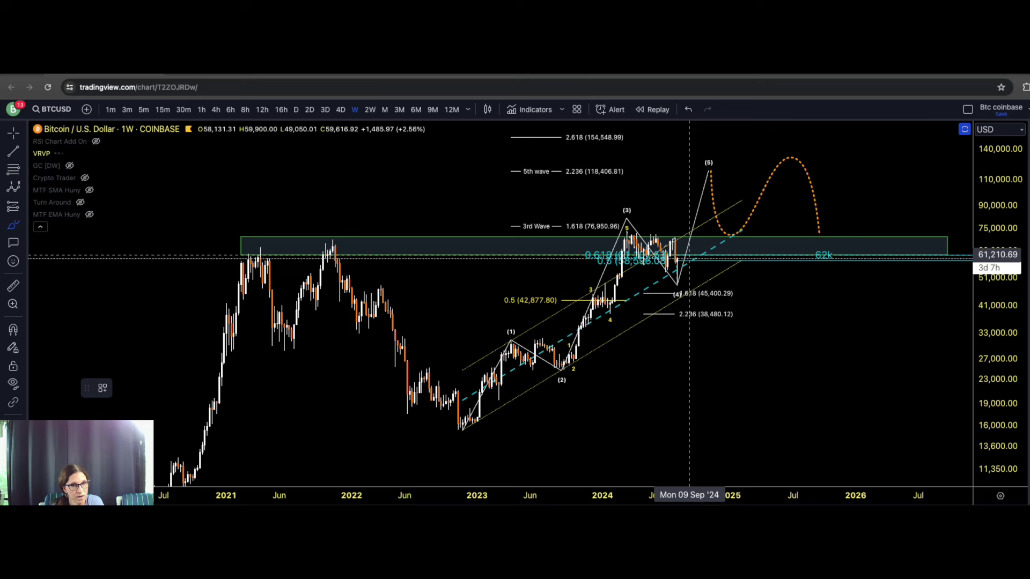
mouse_move(679, 281)
left_mouse_down()
mouse_move(678, 241)
mouse_move(711, 170)
left_mouse_up()
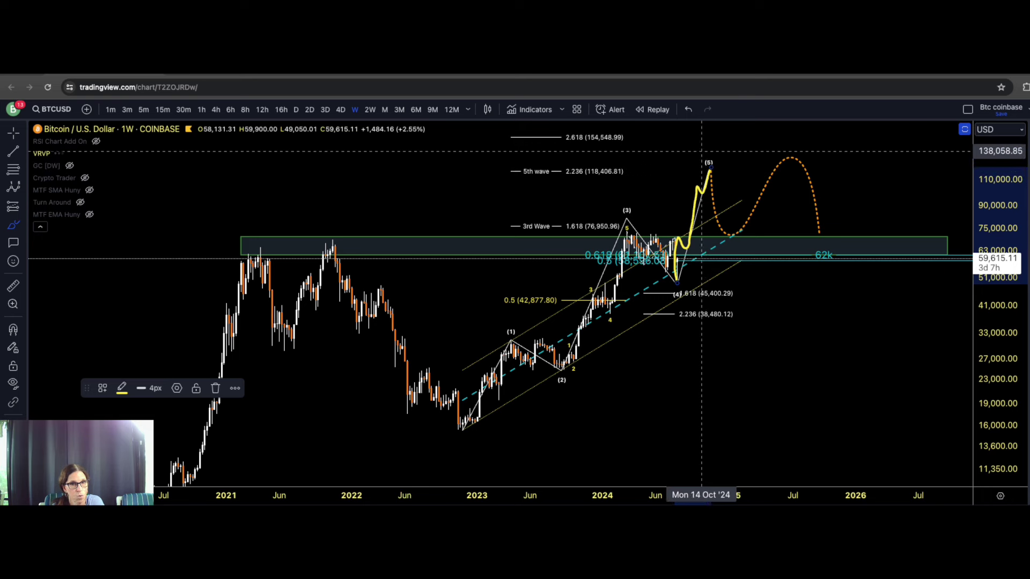
mouse_move(711, 171)
left_mouse_down()
mouse_move(725, 236)
mouse_move(795, 157)
mouse_move(817, 230)
left_mouse_up()
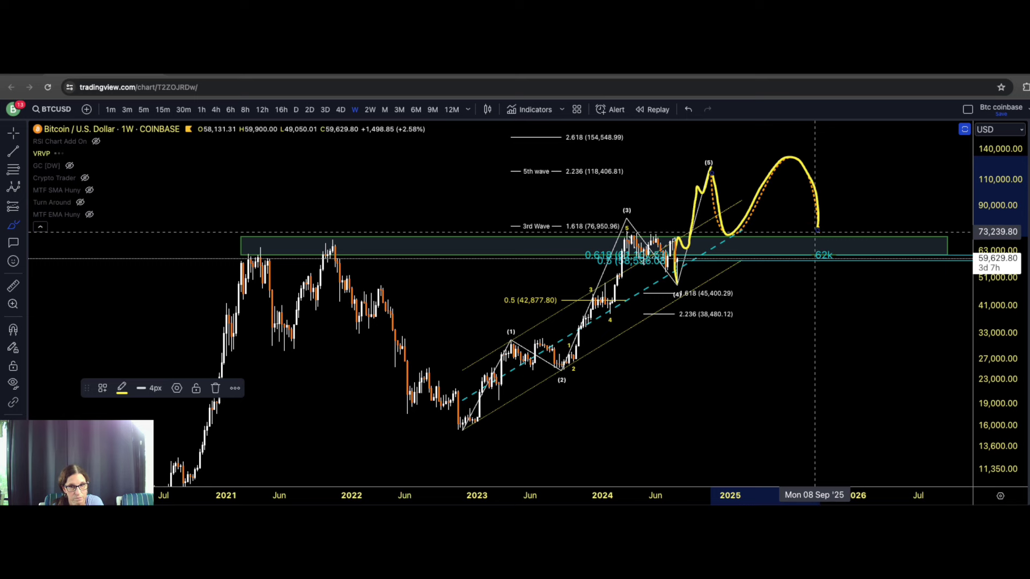
key("Escape")
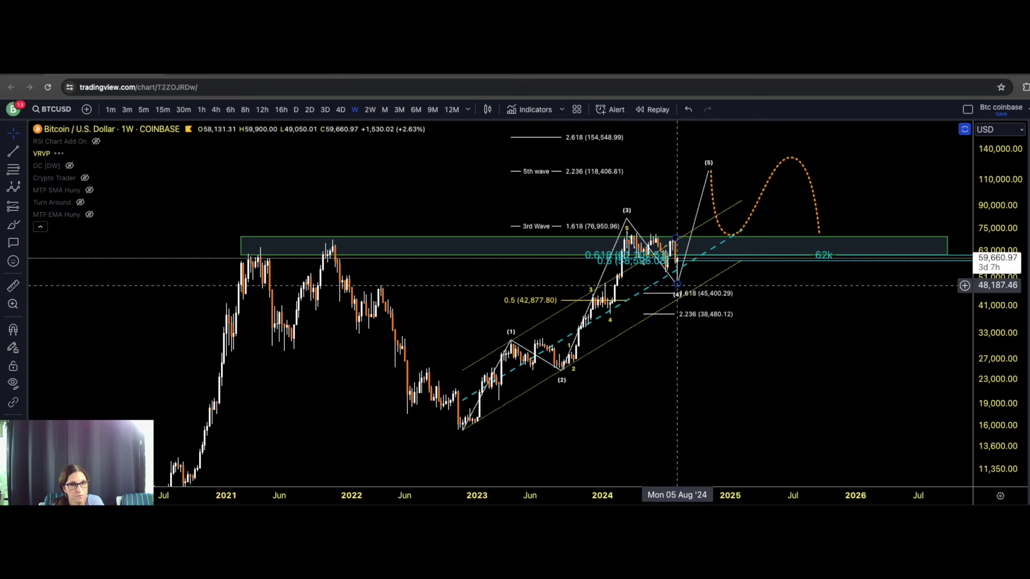
Step: Try wave point (4) at about 44,850, and return it to the August 2024 low at about 48,380
left_click(676, 286)
left_click_drag(677, 286, 689, 294)
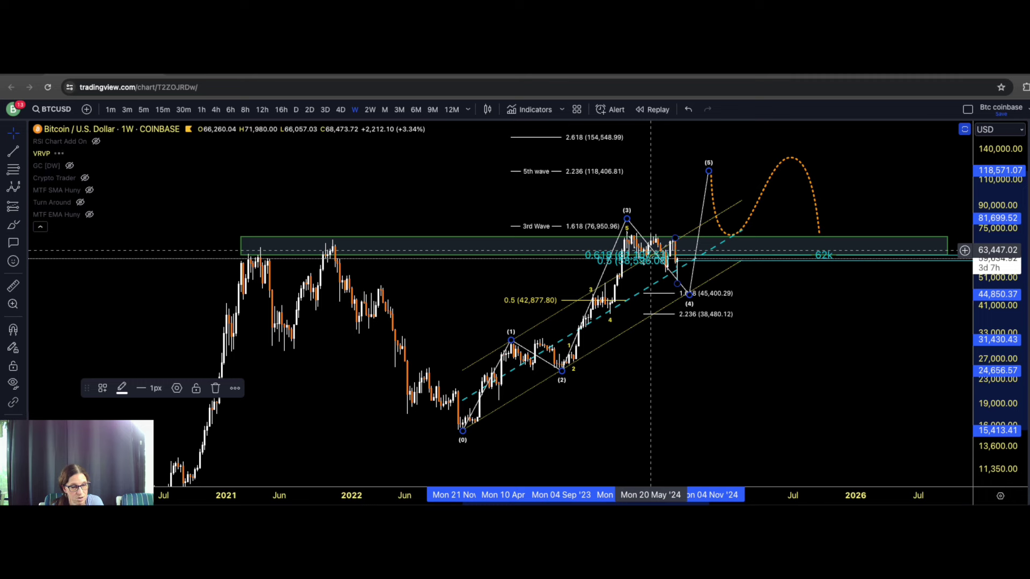
left_click_drag(689, 294, 677, 284)
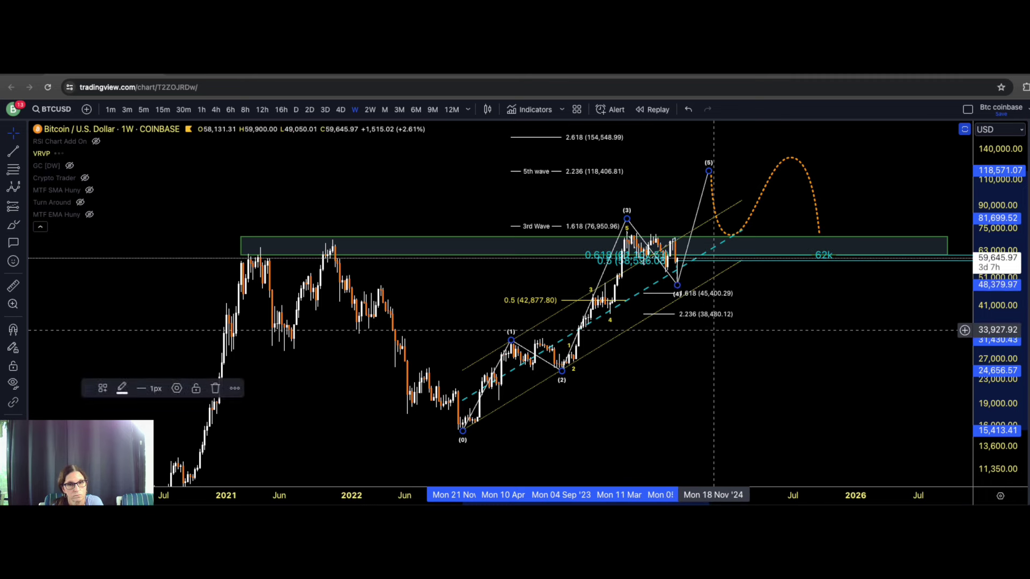
left_click(709, 343)
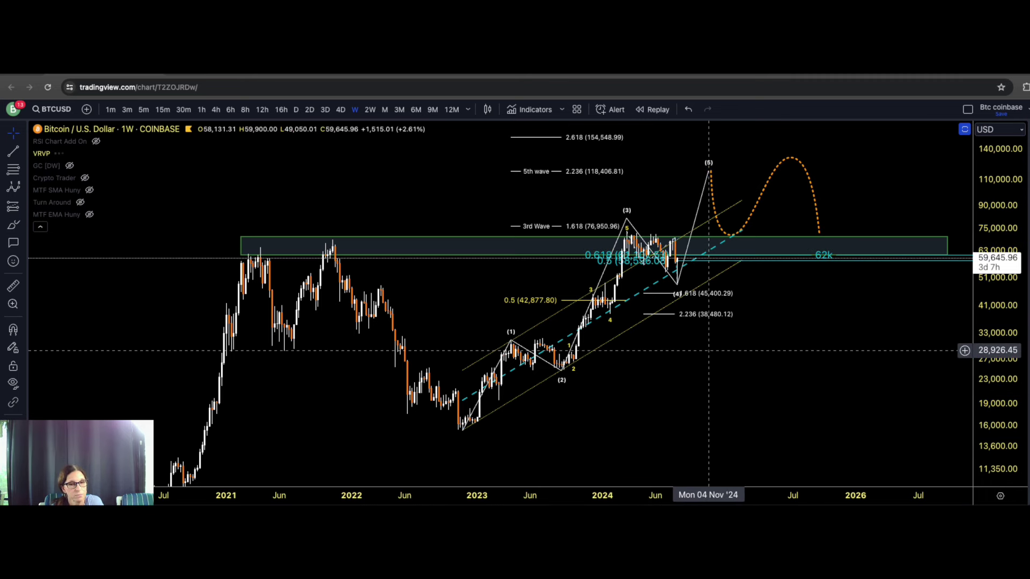
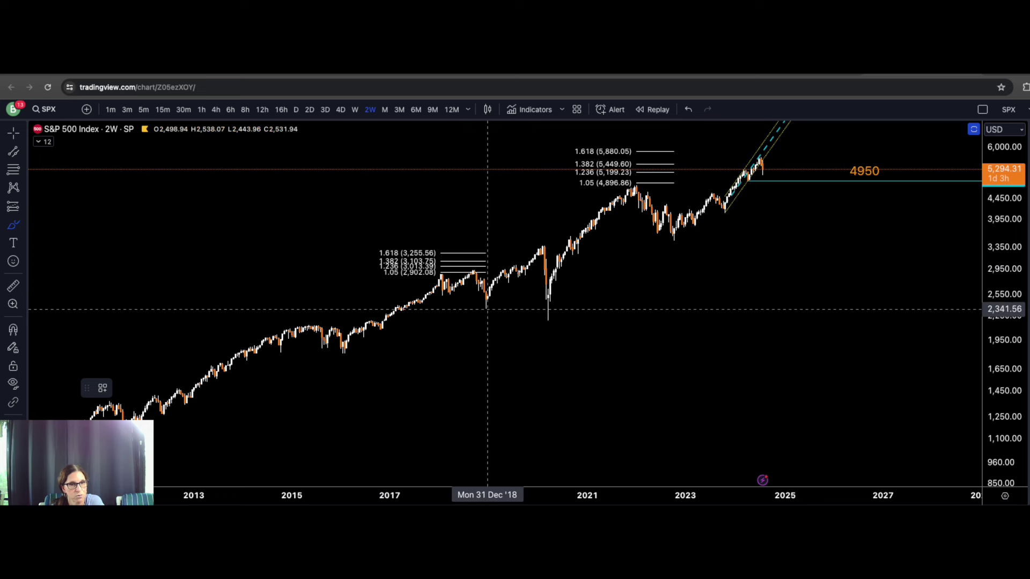
Step: Brush the S&P 500 swings from the 2018 high to the early-2020 high labelled B, and down to the 2020 low
mouse_move(485, 309)
left_mouse_down()
mouse_move(505, 267)
mouse_move(530, 266)
mouse_move(537, 223)
mouse_move(538, 241)
mouse_move(550, 218)
mouse_move(557, 227)
mouse_move(537, 237)
left_mouse_up()
mouse_move(439, 273)
left_mouse_down()
mouse_move(439, 284)
mouse_move(477, 268)
mouse_move(486, 305)
left_mouse_up()
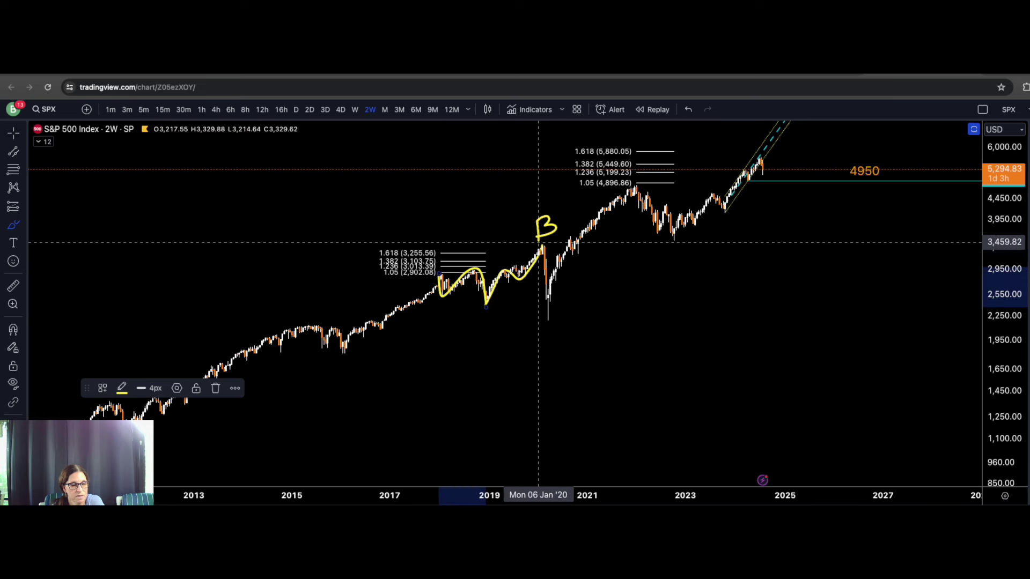
left_click_drag(543, 243, 550, 322)
Step: Mark the late-2018 low, both Fibonacci extension sets and the rally from the late-2022 low, and delete these marks
mouse_move(474, 302)
left_mouse_down()
mouse_move(493, 311)
mouse_move(499, 302)
left_mouse_up()
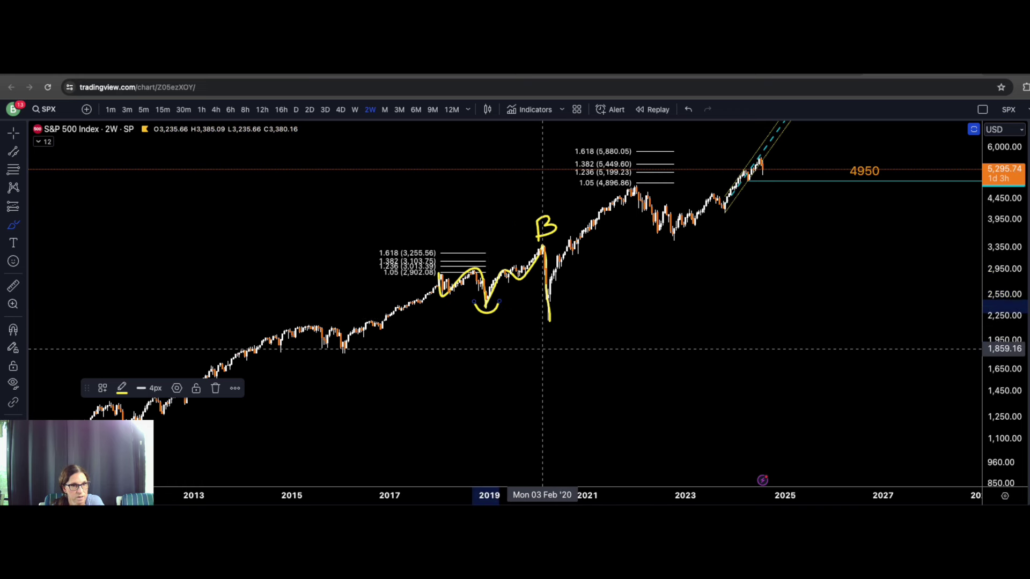
left_click_drag(474, 211, 448, 244)
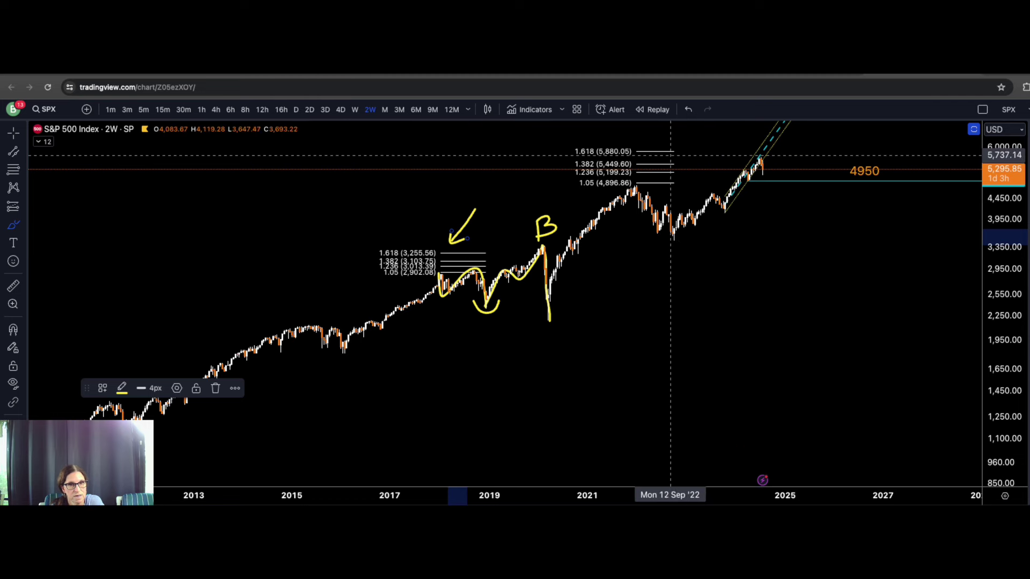
mouse_move(678, 156)
left_mouse_down()
mouse_move(590, 158)
mouse_move(569, 172)
mouse_move(580, 185)
mouse_move(622, 188)
mouse_move(669, 176)
mouse_move(676, 156)
left_mouse_up()
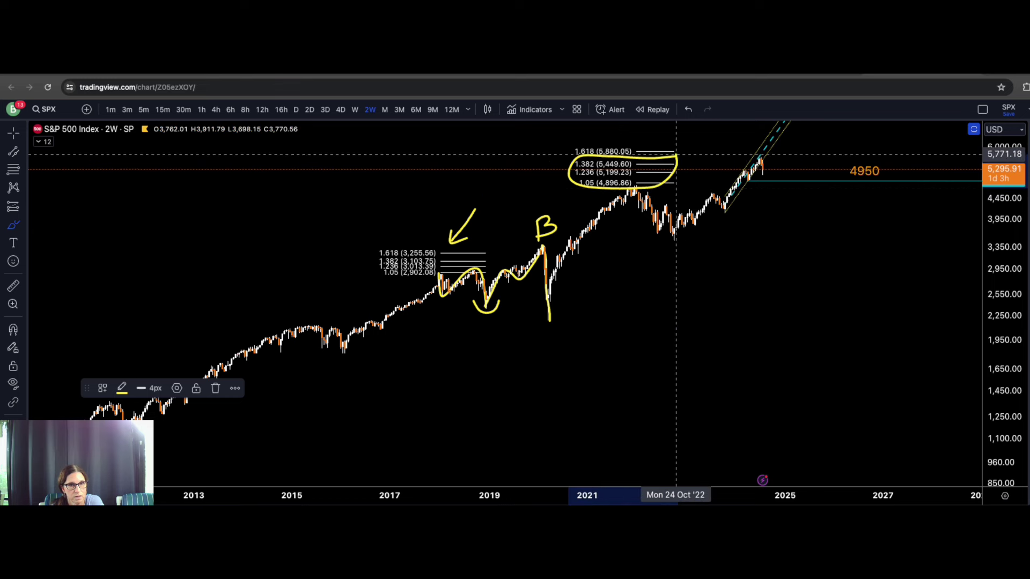
mouse_move(673, 239)
left_mouse_down()
mouse_move(706, 189)
mouse_move(715, 199)
mouse_move(745, 182)
left_mouse_up()
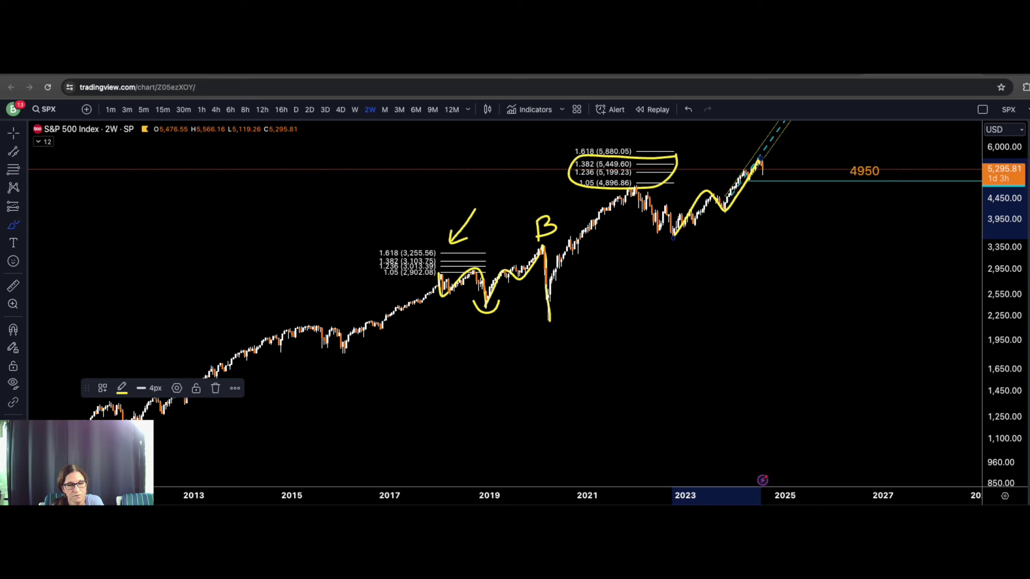
key("Delete")
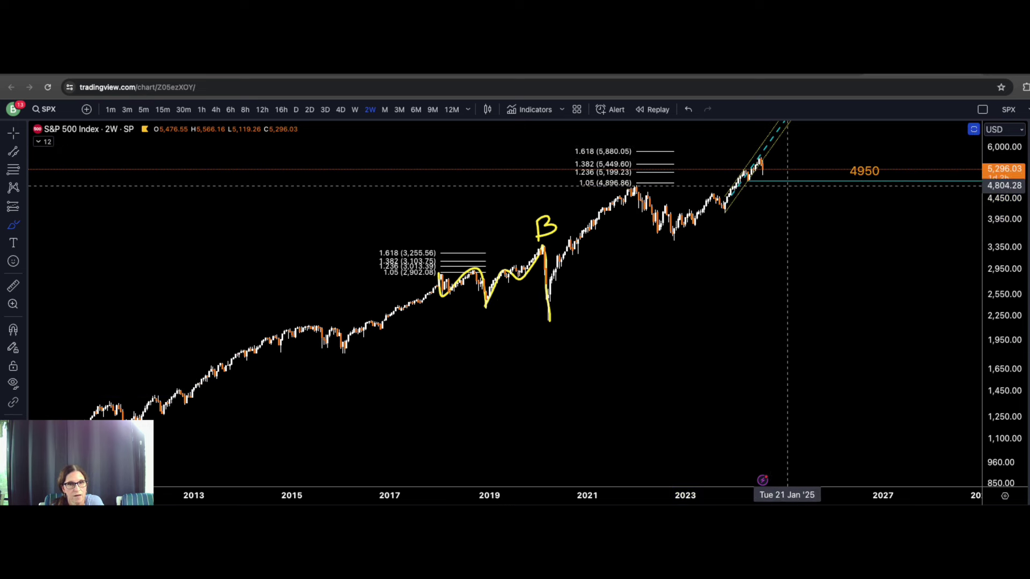
Step: Circle the 2024 pullback, and brush the 2022 decline and a matching projected drop below 4950 with arcs under both lows
mouse_move(753, 177)
left_mouse_down()
mouse_move(743, 168)
mouse_move(748, 182)
mouse_move(751, 174)
left_mouse_up()
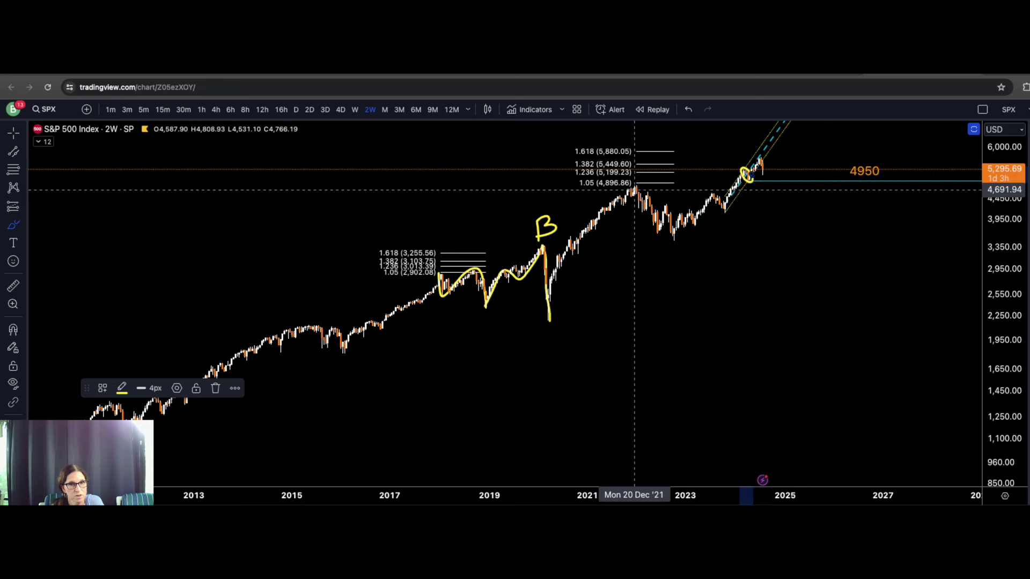
left_click_drag(633, 185, 673, 241)
left_click_drag(762, 160, 779, 226)
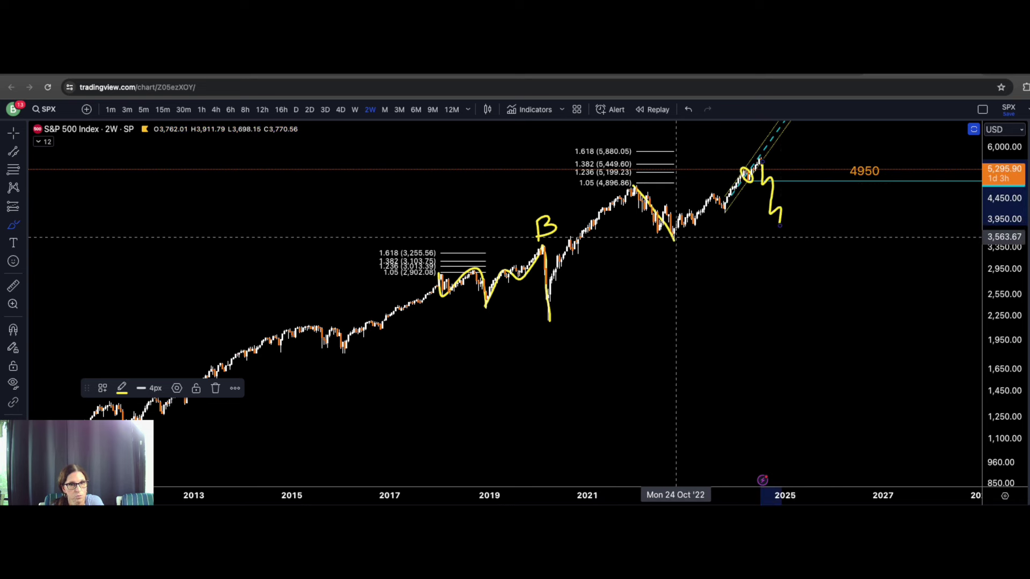
mouse_move(665, 235)
left_mouse_down()
mouse_move(685, 246)
mouse_move(686, 228)
left_mouse_up()
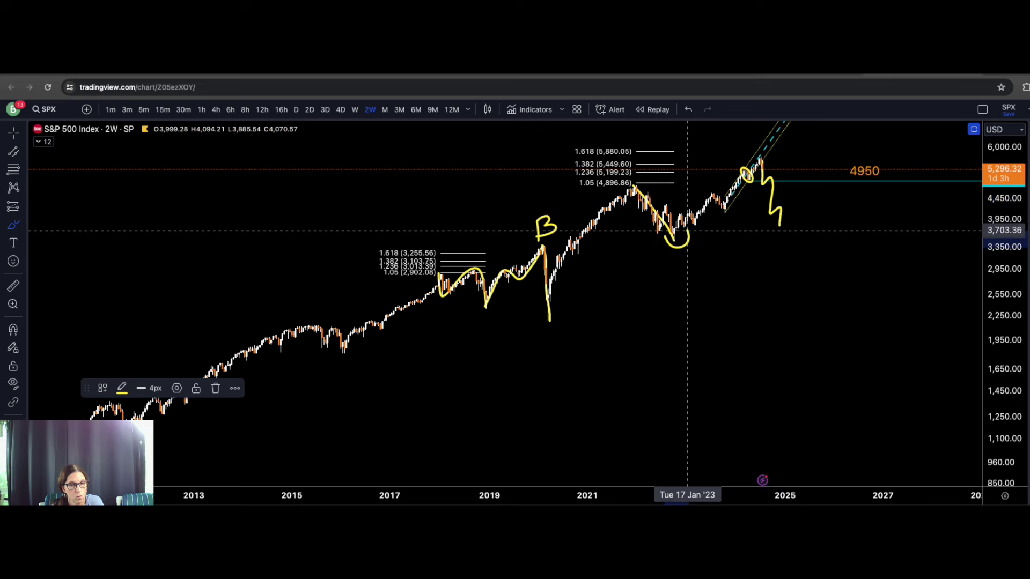
left_click_drag(765, 224, 783, 234)
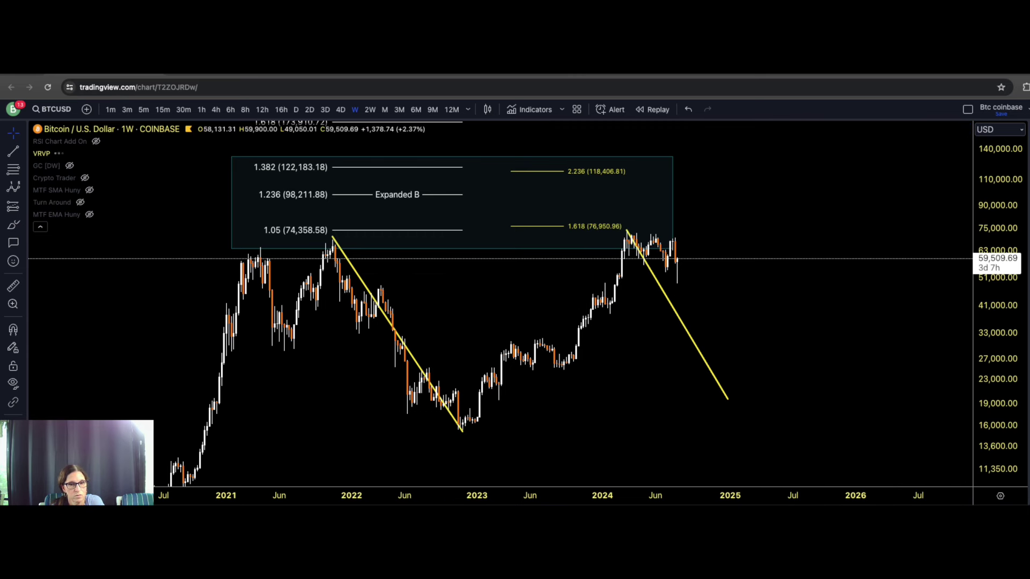
Step: On the Bitcoin chart, brush the rally from the late-2022 low to the March 2024 high and label it B/X
left_click(13, 224)
mouse_move(460, 429)
left_mouse_down()
mouse_move(511, 343)
mouse_move(532, 340)
mouse_move(561, 370)
mouse_move(627, 232)
left_mouse_up()
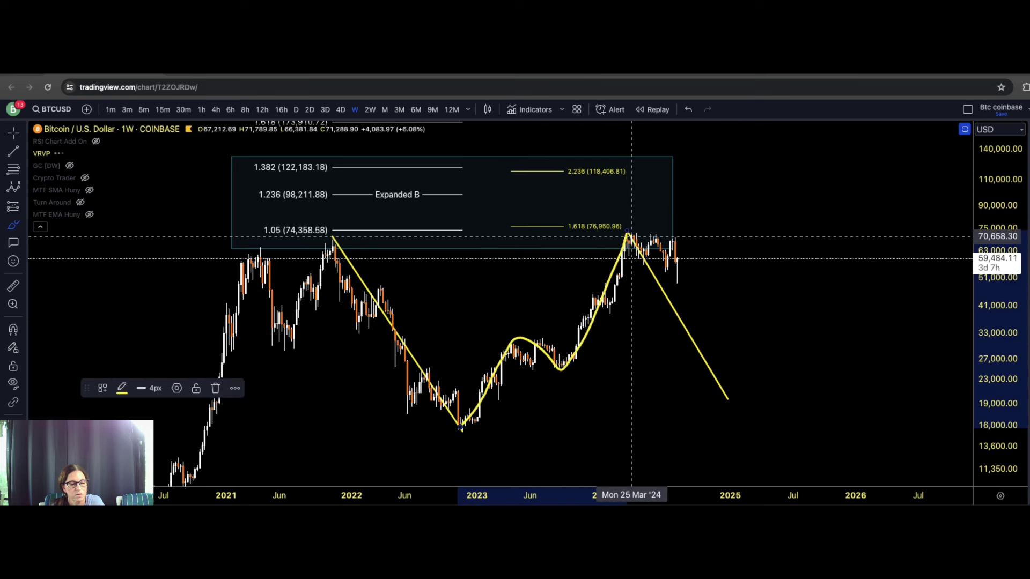
mouse_move(682, 201)
left_mouse_down()
mouse_move(692, 220)
mouse_move(697, 189)
mouse_move(691, 209)
mouse_move(710, 210)
mouse_move(697, 221)
left_mouse_up()
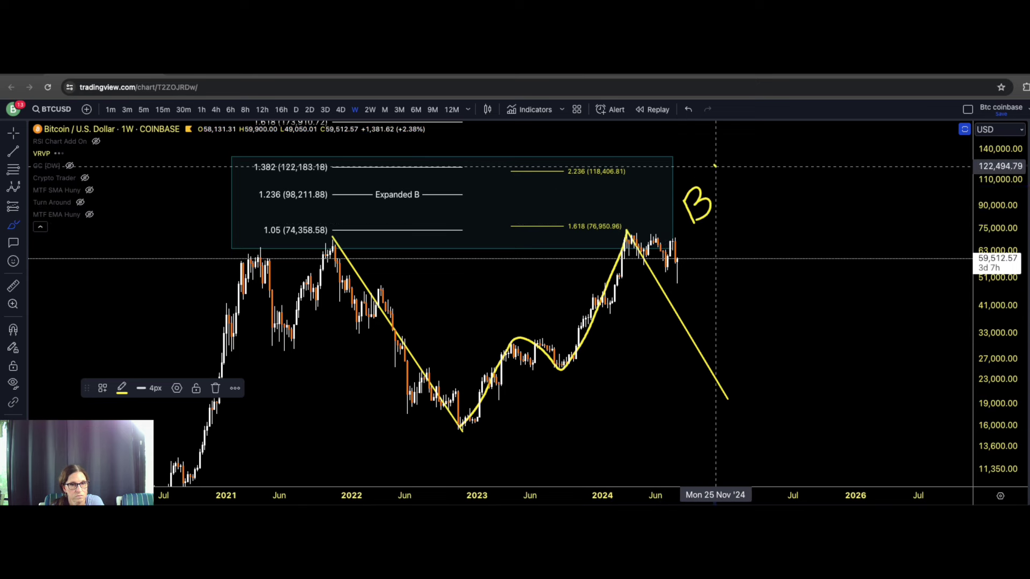
left_click_drag(715, 166, 720, 226)
mouse_move(731, 183)
left_mouse_down()
mouse_move(748, 208)
mouse_move(730, 212)
left_mouse_up()
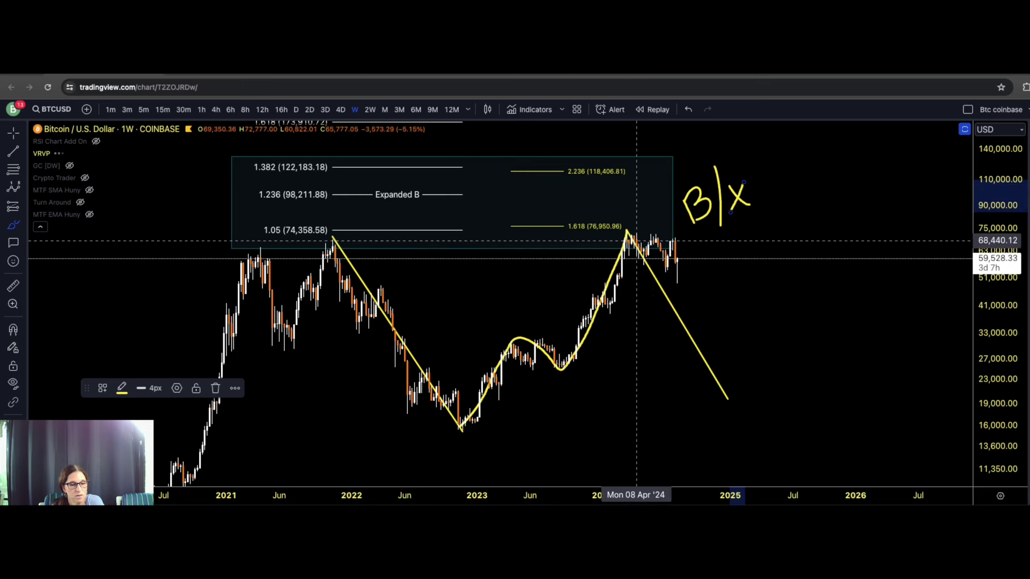
Step: Brush the drops and bounces after the 2021 and 2024 Bitcoin peaks, continuing each path downward, including the full 2022 decline
mouse_move(627, 226)
left_mouse_down()
mouse_move(643, 261)
mouse_move(673, 236)
mouse_move(677, 263)
left_mouse_up()
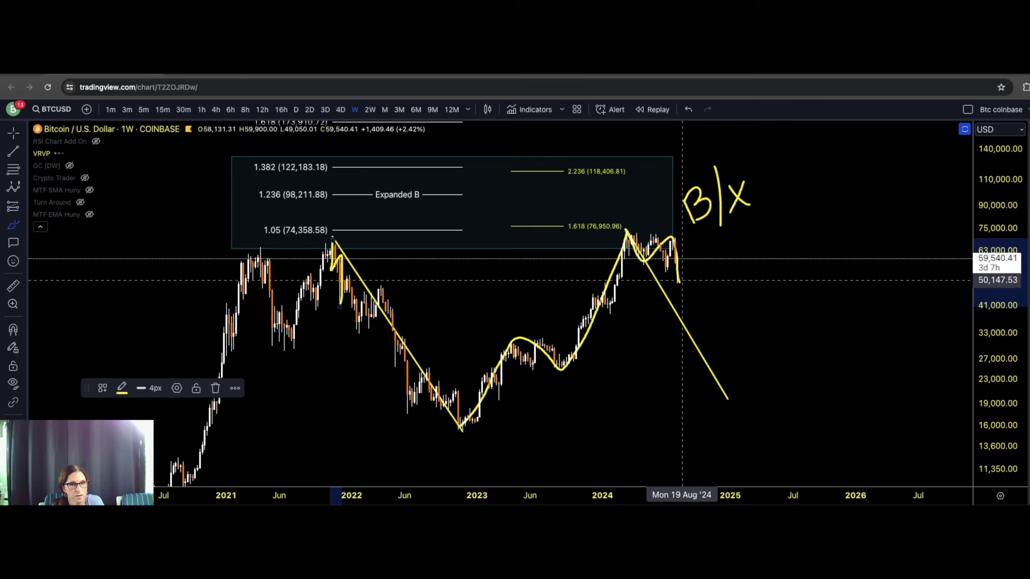
left_click_drag(680, 283, 689, 275)
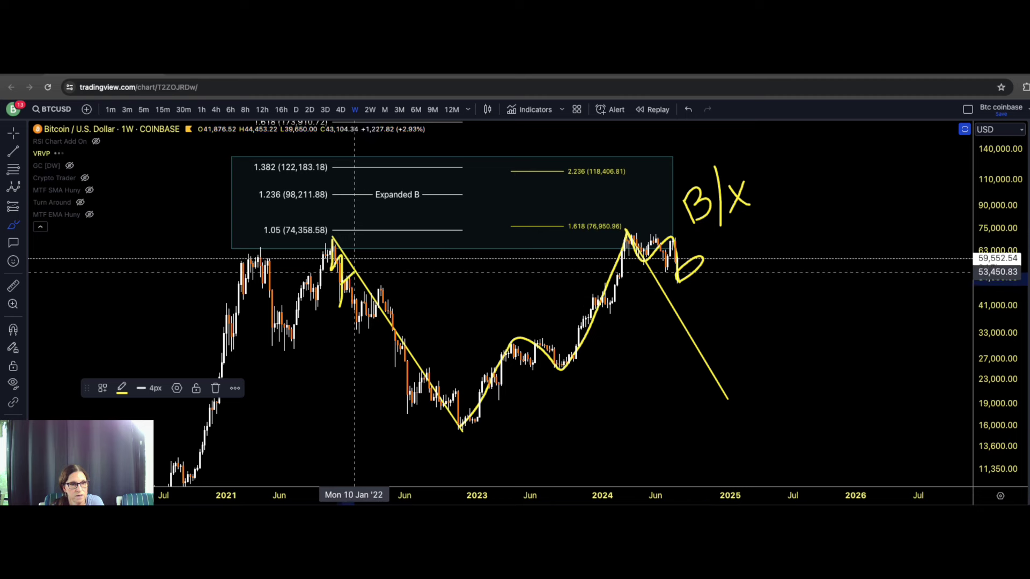
left_click_drag(351, 283, 335, 290)
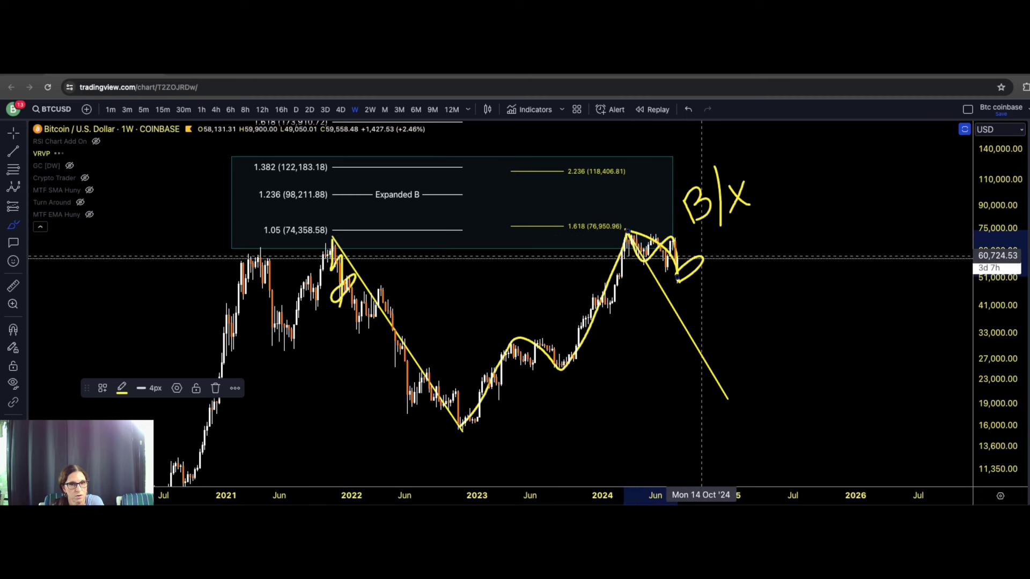
left_click_drag(701, 257, 713, 272)
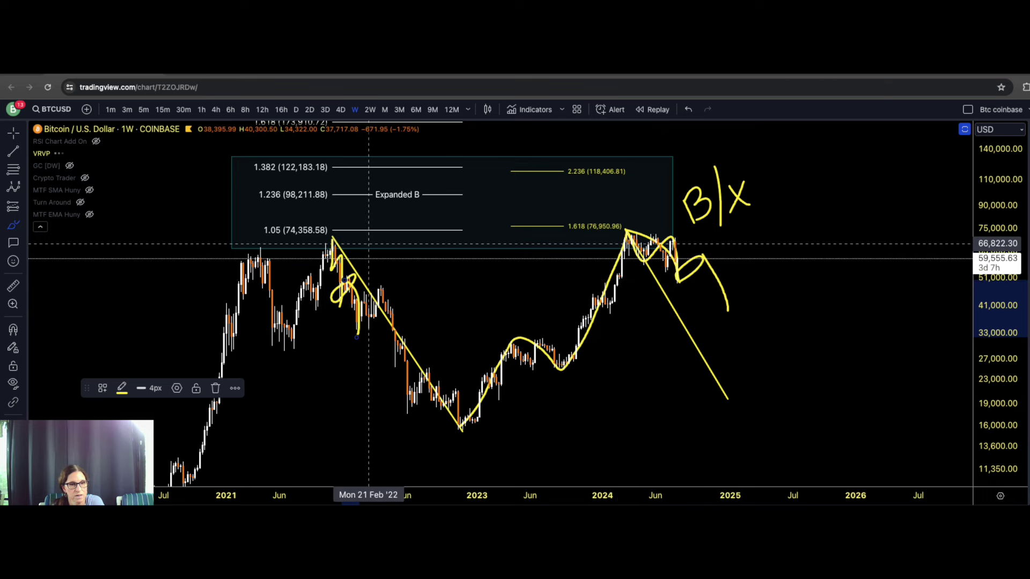
mouse_move(333, 237)
left_mouse_down()
mouse_move(414, 349)
mouse_move(453, 427)
left_mouse_up()
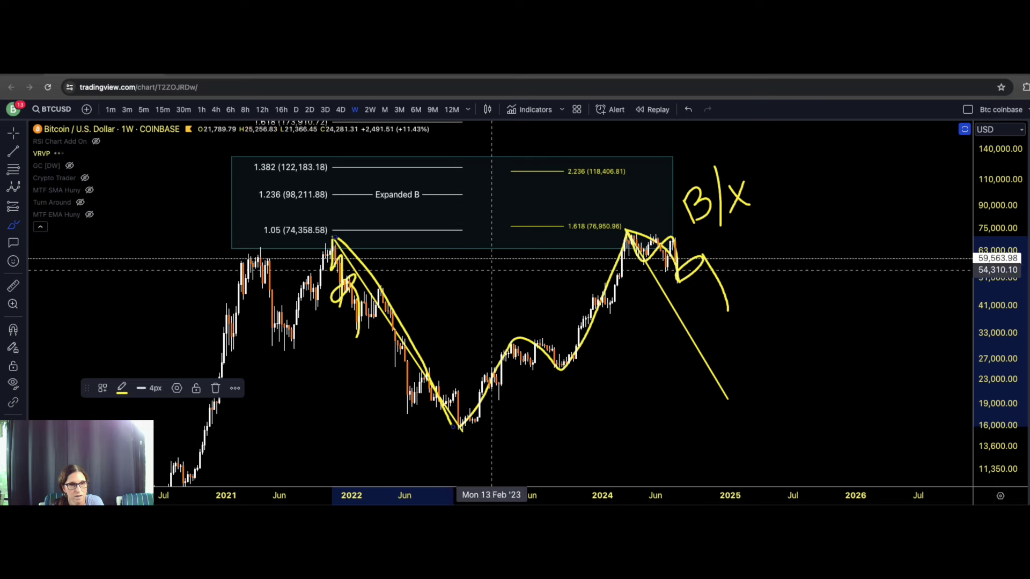
Step: Circle the early-2022 bounce, extend the projected post-2024 path with another bounce and drop to about 25,500, and arc under the late-2022 low
mouse_move(341, 275)
left_mouse_down()
mouse_move(361, 289)
mouse_move(390, 278)
mouse_move(391, 300)
mouse_move(333, 323)
left_mouse_up()
mouse_move(728, 311)
left_mouse_down()
mouse_move(774, 272)
mouse_move(730, 310)
left_mouse_up()
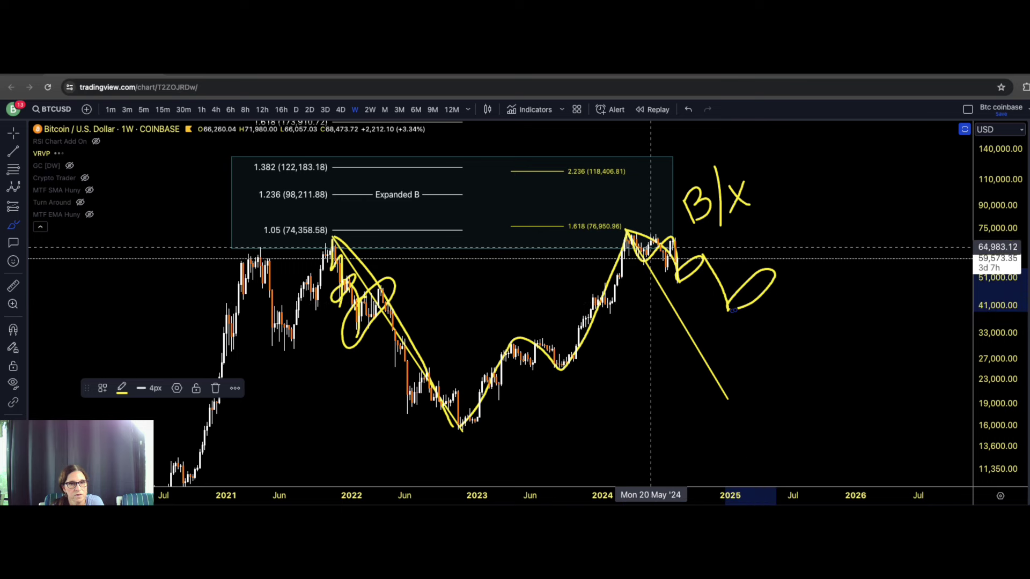
mouse_move(626, 231)
left_mouse_down()
mouse_move(668, 236)
mouse_move(702, 266)
mouse_move(725, 308)
mouse_move(770, 273)
mouse_move(793, 330)
mouse_move(815, 317)
mouse_move(827, 365)
left_mouse_up()
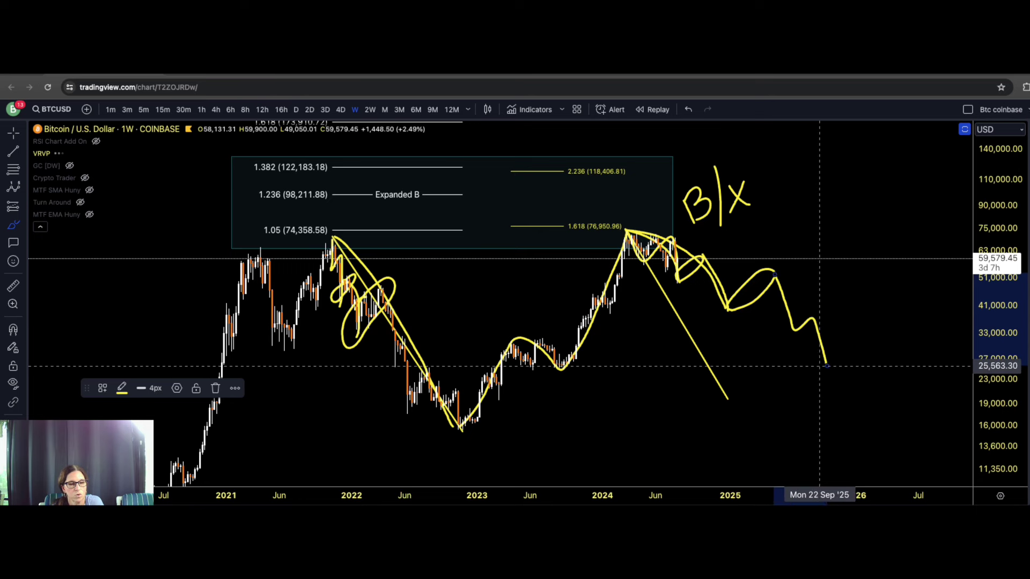
mouse_move(437, 427)
left_mouse_down()
mouse_move(469, 440)
mouse_move(491, 421)
left_mouse_up()
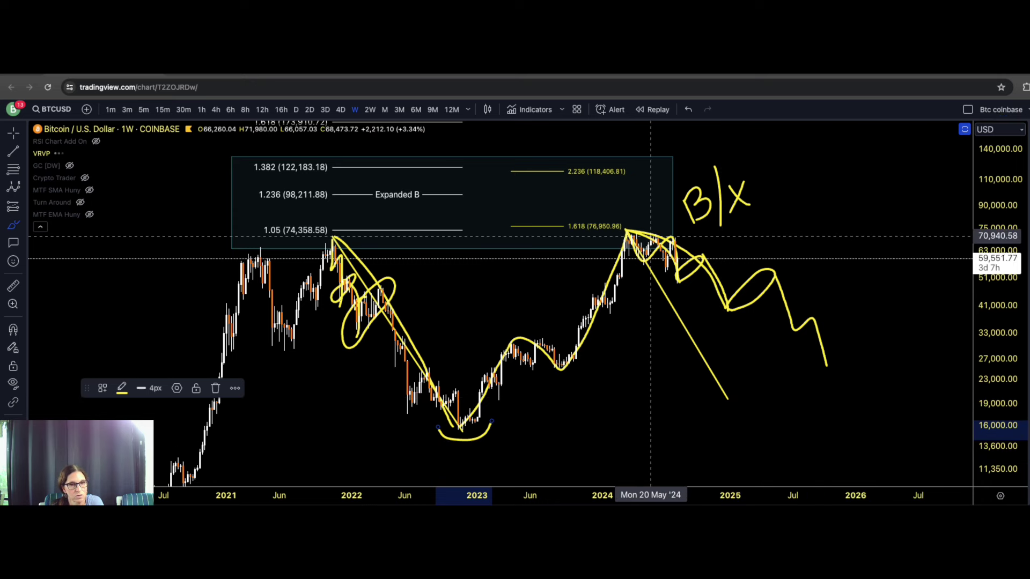
Step: Undo the freehand brush strokes and the B/X label on the weekly Bitcoin chart, keeping the two straight decline lines
key("ctrl+z")
key("ctrl+z")
key("ctrl+z")
key("ctrl+z")
key("ctrl+z")
key("ctrl+z")
key("ctrl+z")
key("ctrl+z")
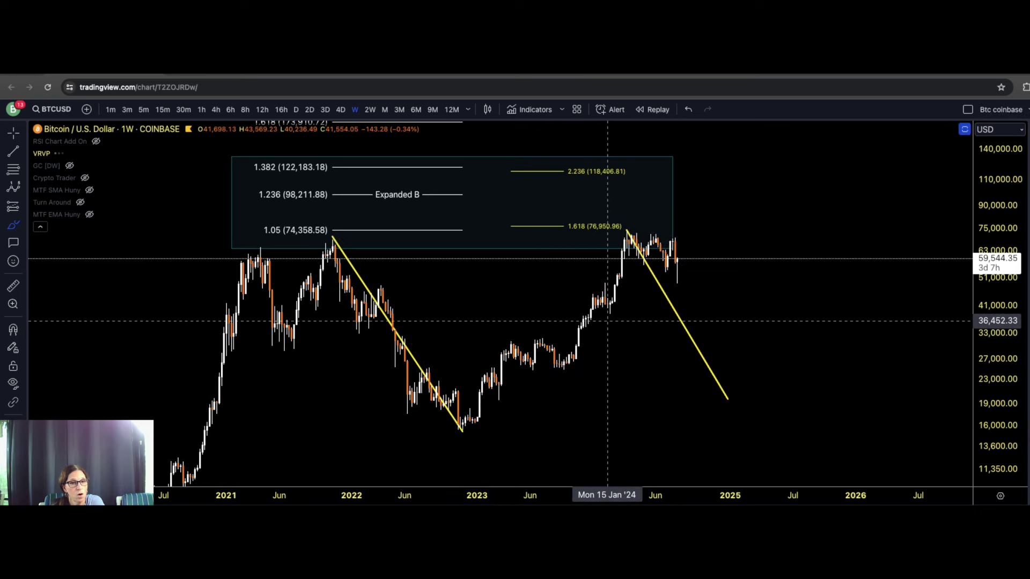
Step: On the daily Bitcoin chart, brush the path from the March peak through the May low and July high to the August low, and delete it
mouse_move(621, 303)
left_mouse_down()
mouse_move(612, 292)
mouse_move(588, 294)
mouse_move(596, 317)
mouse_move(624, 307)
mouse_move(616, 300)
left_mouse_up()
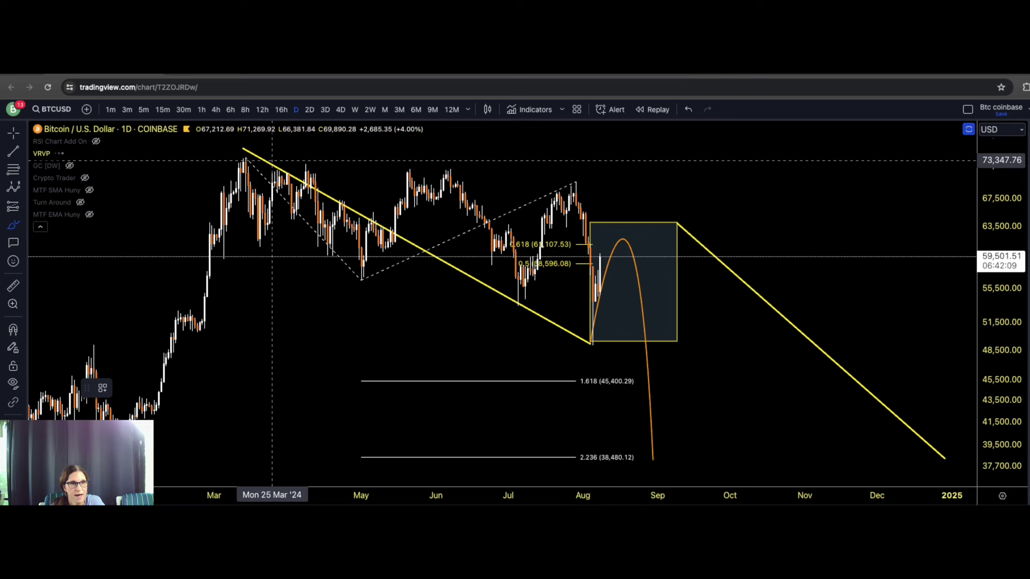
left_click(244, 159)
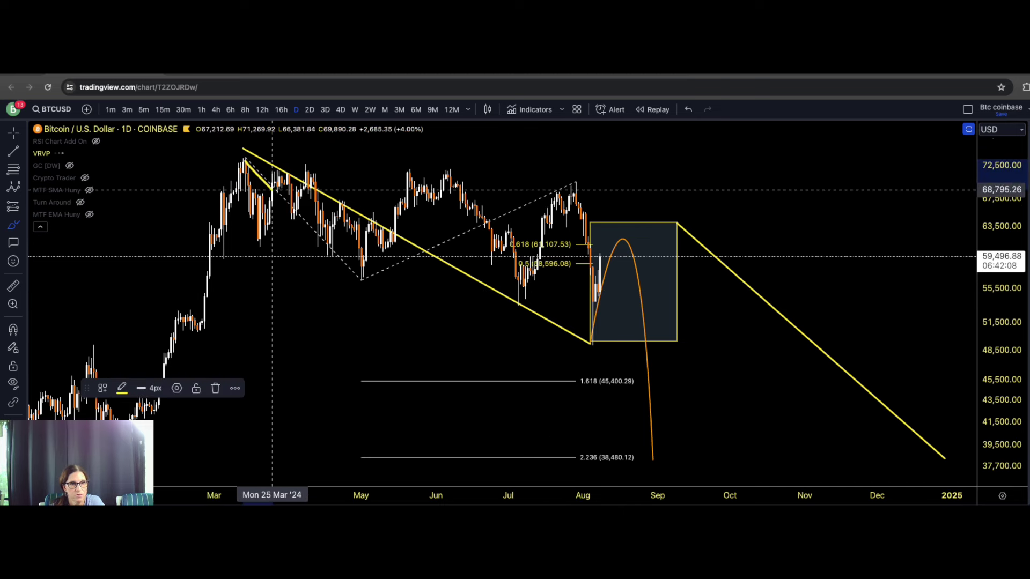
left_click(363, 279)
left_click(566, 180)
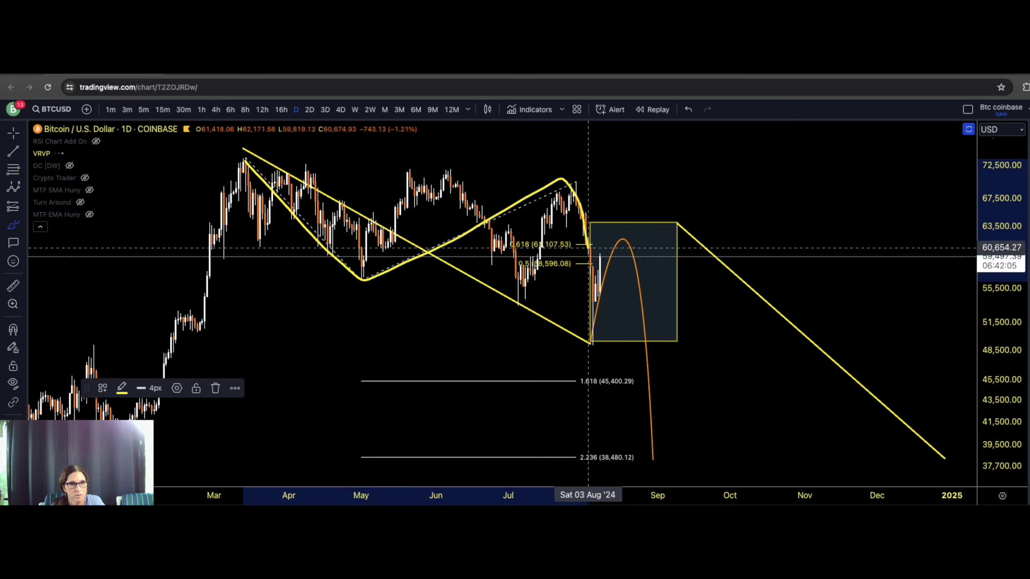
left_click(591, 341)
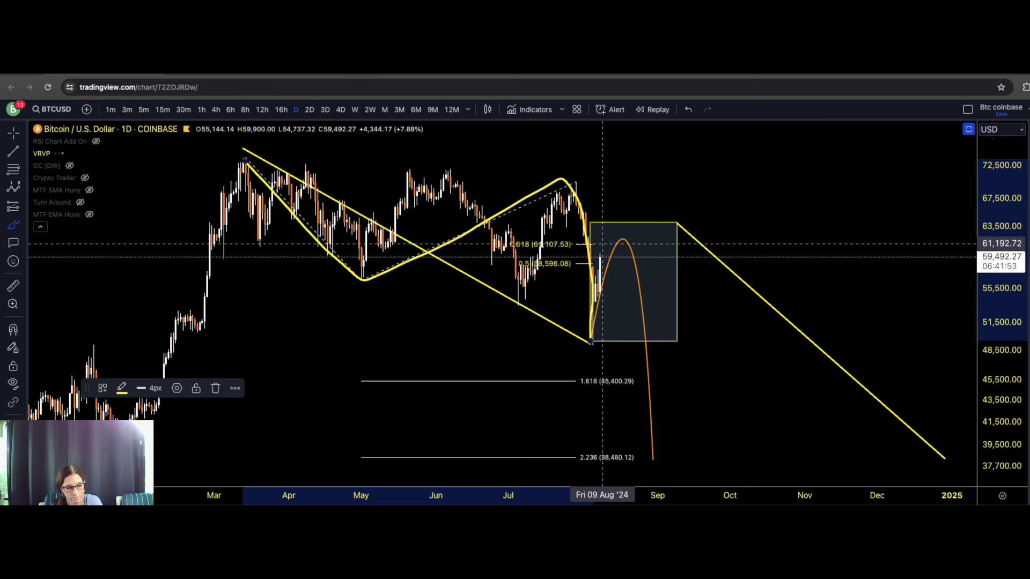
left_click(602, 281)
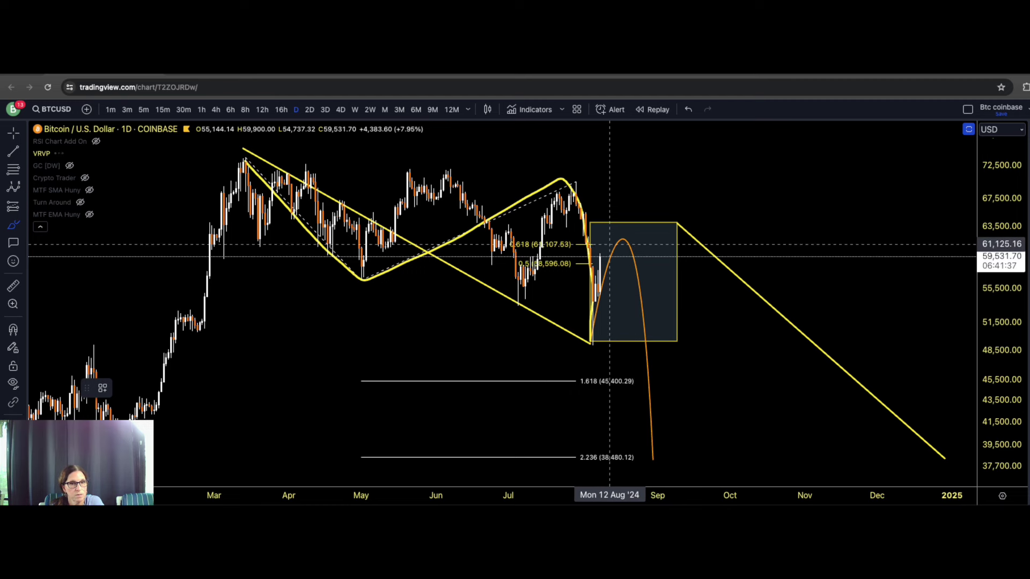
mouse_move(610, 244)
left_mouse_down()
mouse_move(638, 275)
mouse_move(640, 301)
mouse_move(653, 287)
left_mouse_up()
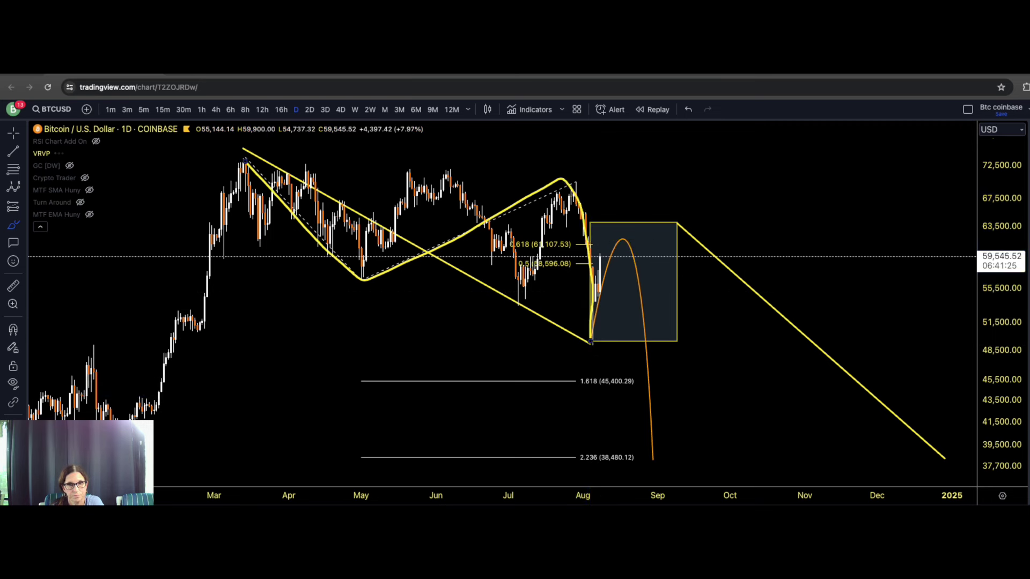
key("Delete")
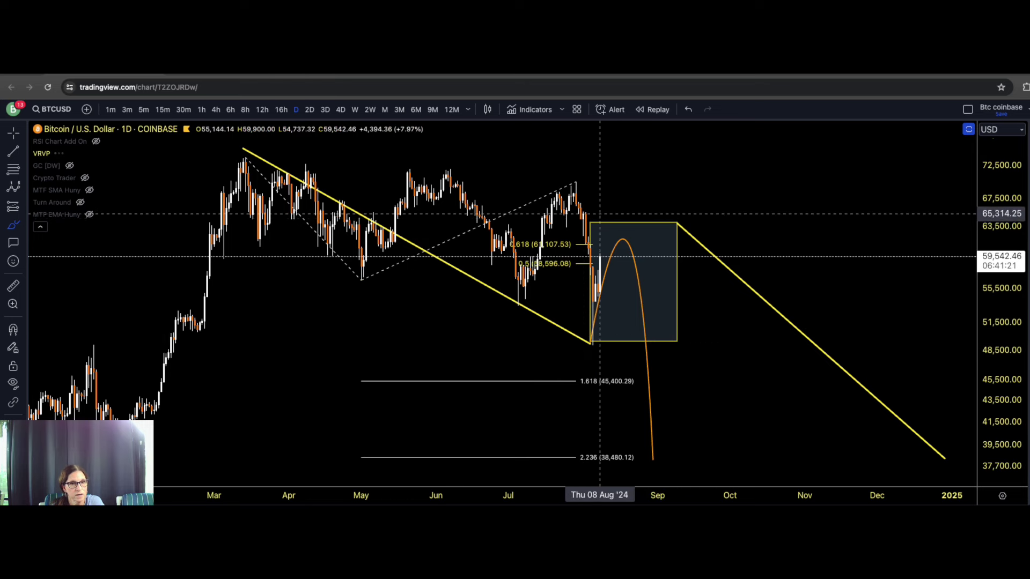
Step: Brush a zigzag recovery inside the shaded box and the three-leg decline from the March peak to the August low, and undo both strokes
mouse_move(591, 341)
left_mouse_down()
mouse_move(598, 265)
mouse_move(602, 296)
mouse_move(620, 223)
mouse_move(622, 274)
mouse_move(636, 264)
mouse_move(637, 337)
mouse_move(645, 276)
mouse_move(673, 224)
left_mouse_up()
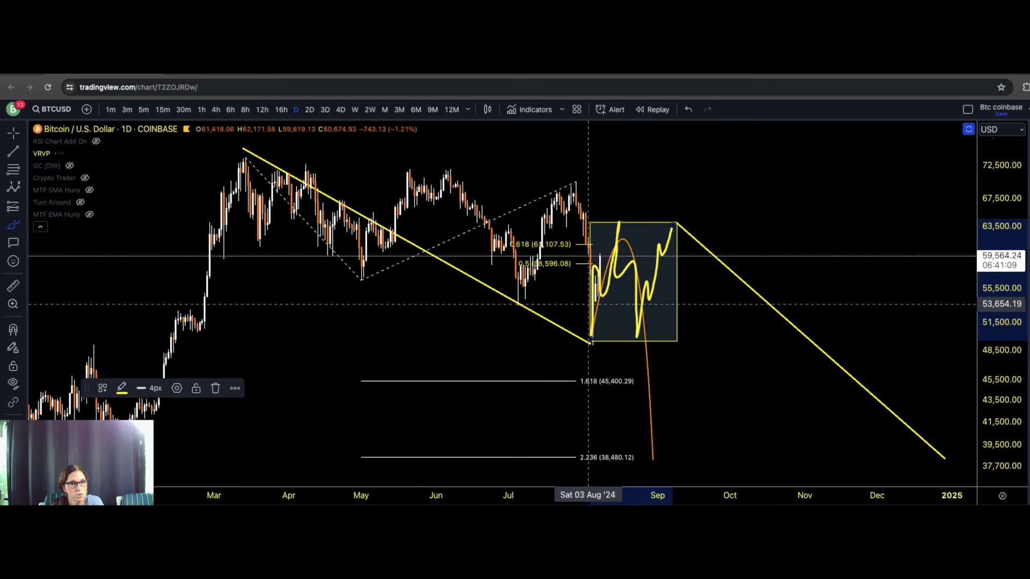
mouse_move(244, 153)
left_mouse_down()
mouse_move(271, 170)
mouse_move(345, 272)
mouse_move(559, 179)
mouse_move(578, 227)
mouse_move(582, 333)
left_mouse_up()
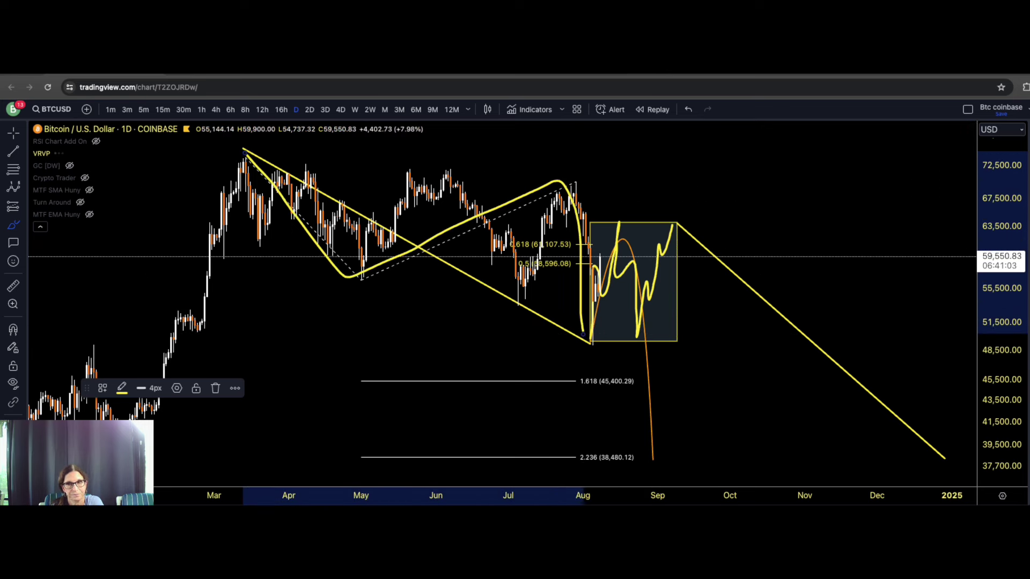
key("ctrl+z")
key("ctrl+z")
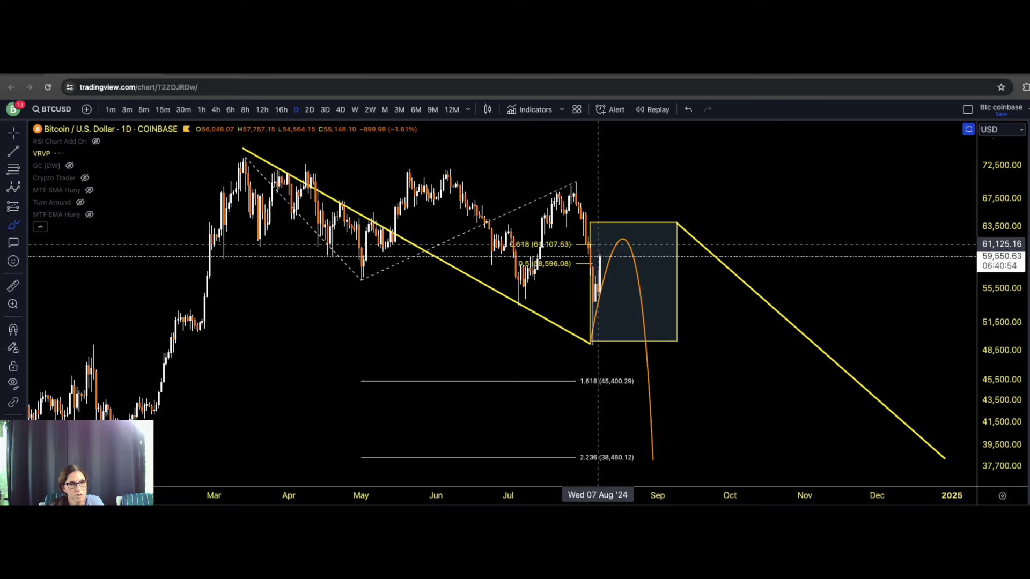
Step: Brush a rollover near 61,000 back toward the August low, underline that low, and trace the late-July drop and a recovery inside the box
mouse_move(600, 256)
left_mouse_down()
mouse_move(620, 247)
mouse_move(624, 333)
mouse_move(581, 345)
mouse_move(609, 346)
left_mouse_up()
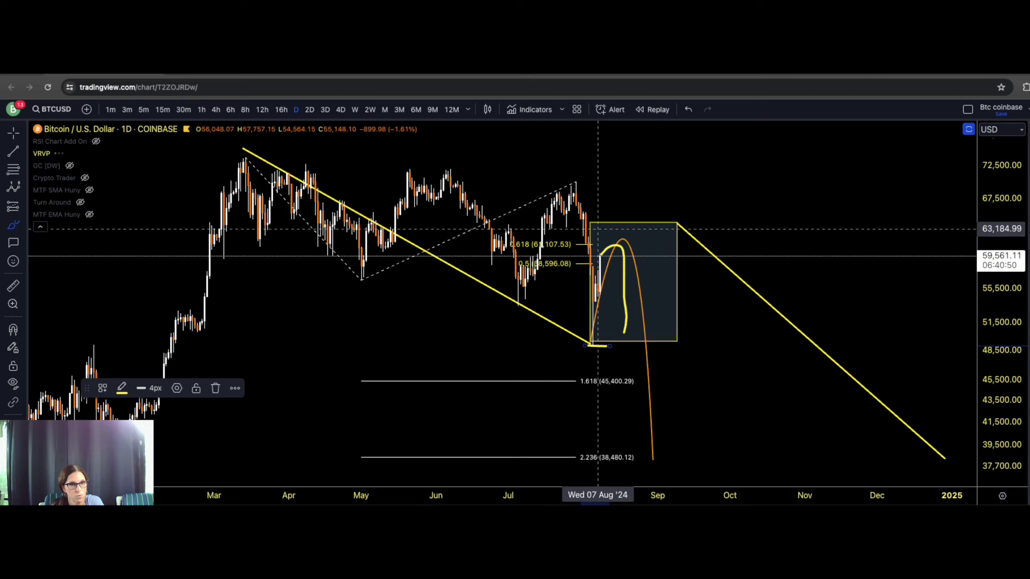
mouse_move(571, 184)
left_mouse_down()
mouse_move(588, 263)
mouse_move(589, 344)
left_mouse_up()
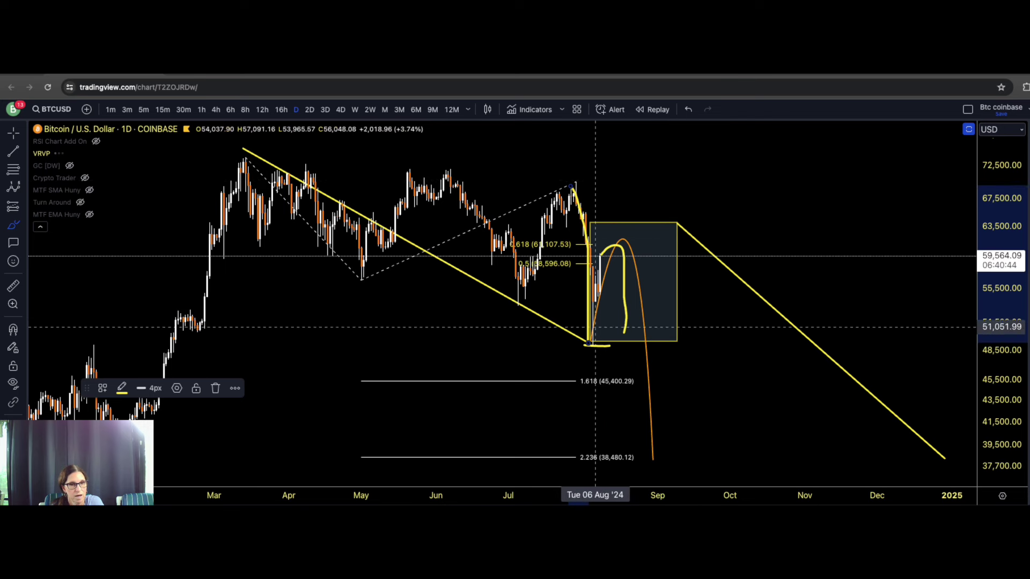
mouse_move(589, 343)
left_mouse_down()
mouse_move(592, 291)
mouse_move(617, 235)
mouse_move(641, 332)
mouse_move(669, 281)
mouse_move(677, 230)
left_mouse_up()
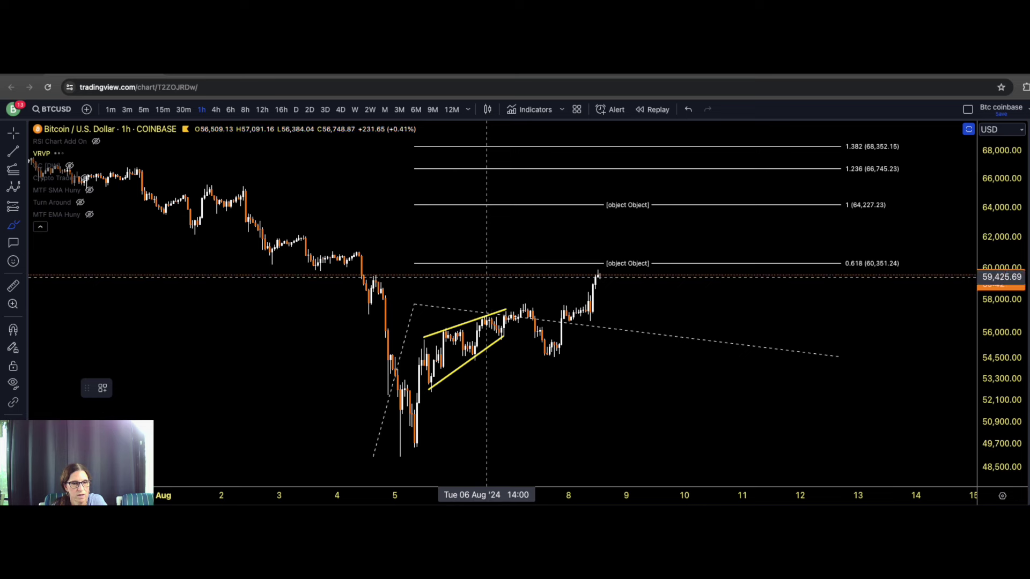
Step: On the 1-hour chart, label the wedge top 1 and A, trace the pullback to B/2, and mark the following smaller waves 1 and 2
mouse_move(487, 280)
left_mouse_down()
mouse_move(491, 301)
mouse_move(517, 274)
mouse_move(523, 293)
mouse_move(530, 281)
left_mouse_up()
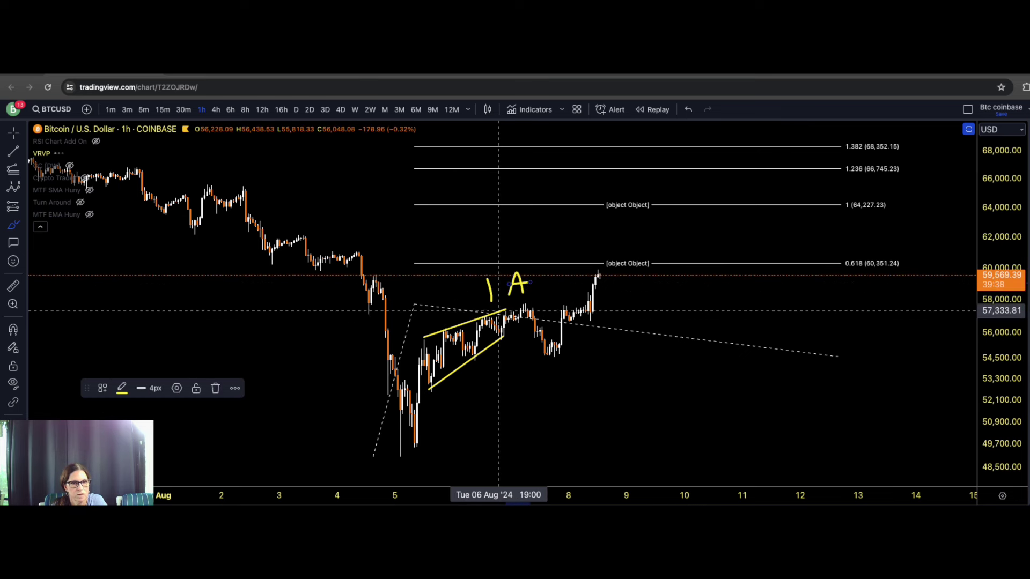
mouse_move(502, 325)
left_mouse_down()
mouse_move(512, 308)
mouse_move(540, 333)
mouse_move(553, 396)
mouse_move(558, 374)
mouse_move(588, 408)
left_mouse_up()
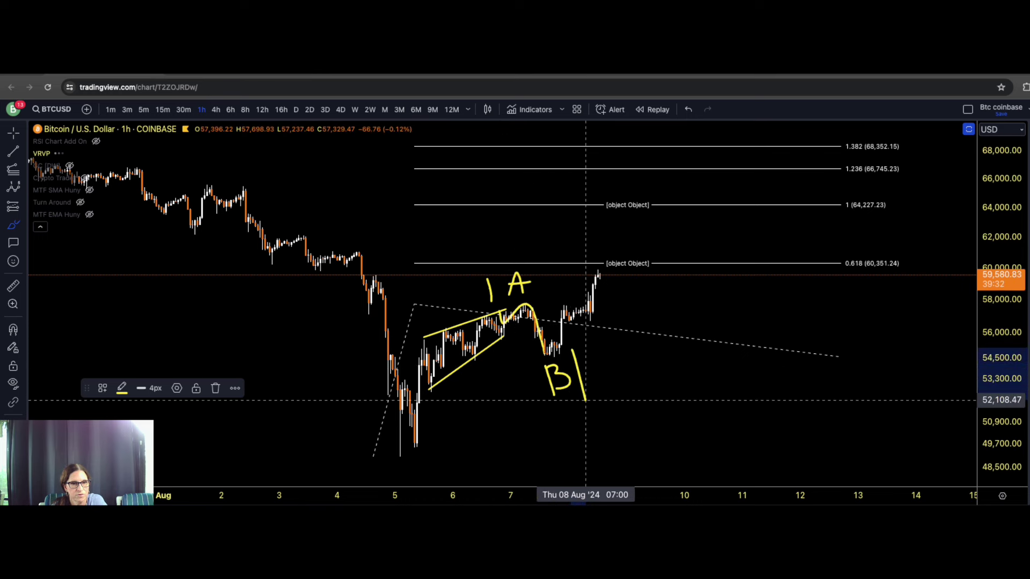
left_click_drag(586, 360, 620, 366)
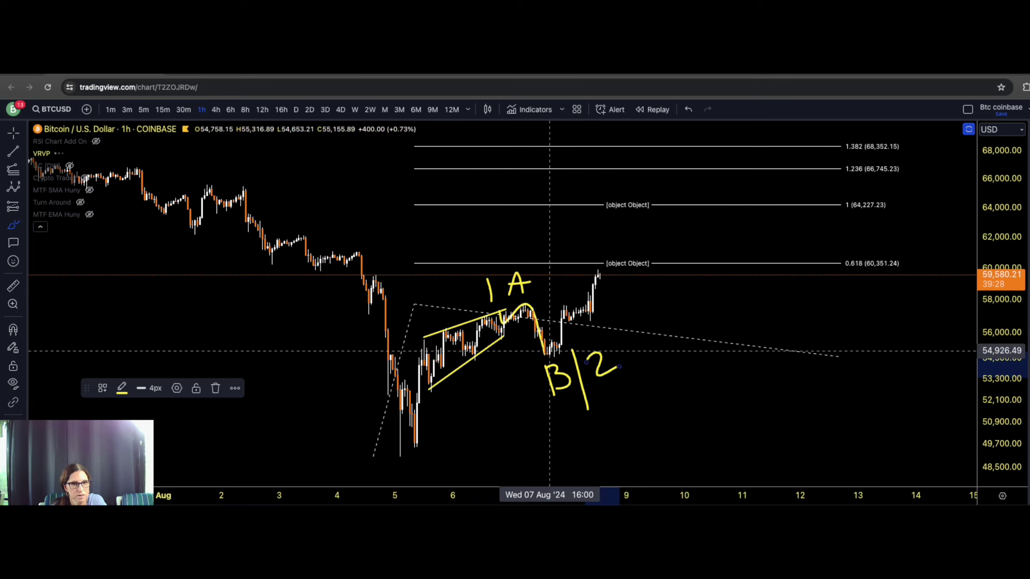
left_click_drag(547, 355, 562, 331)
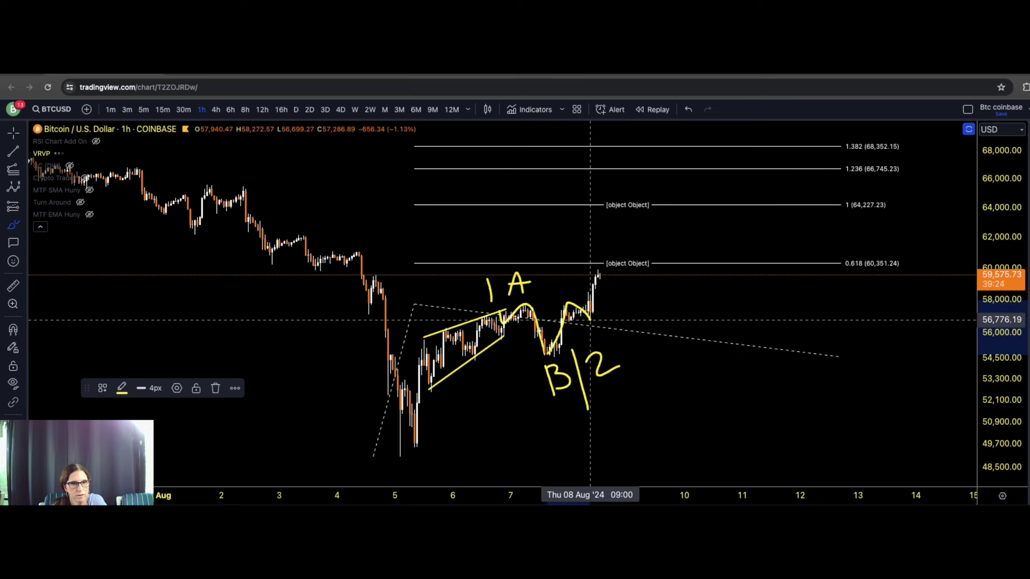
left_click_drag(560, 283, 608, 330)
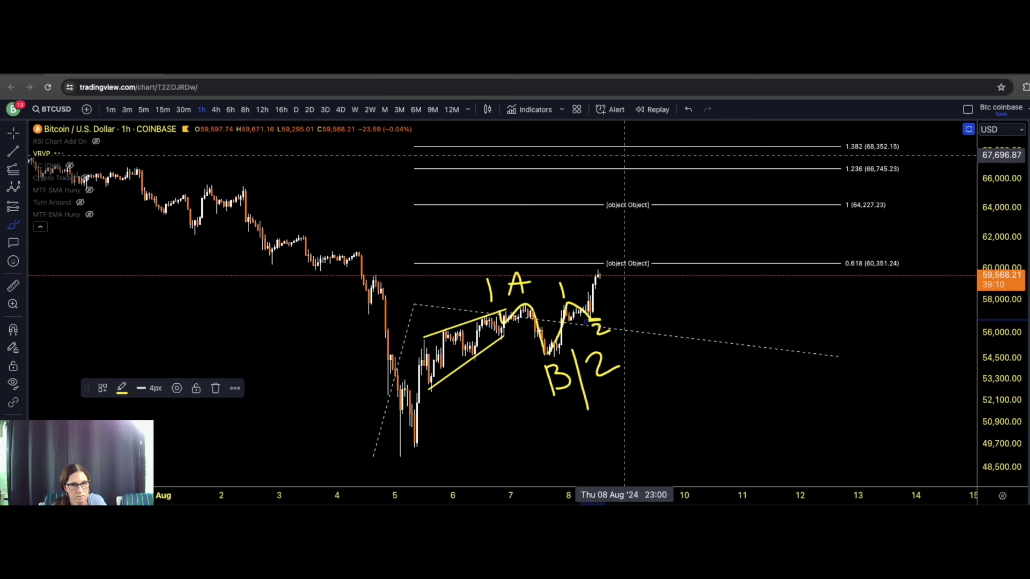
Step: Switch to the 2-hour interval, brush a projected rally to the circled 1.618 (71,031.87) level, and label its top 3 and C
type("2h")
key("Return")
left_click_drag(598, 295, 626, 146)
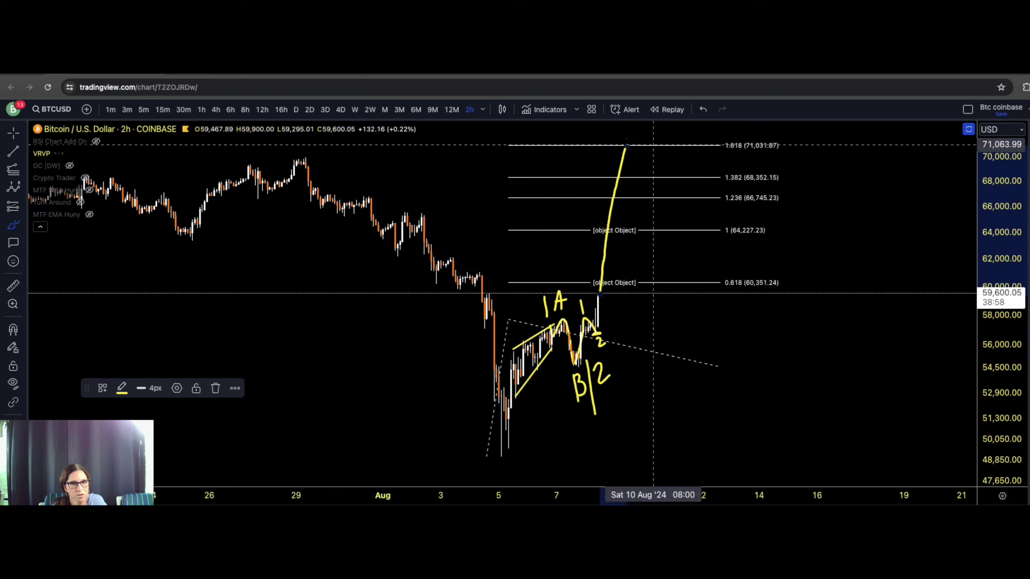
mouse_move(774, 137)
left_mouse_down()
mouse_move(718, 146)
mouse_move(764, 154)
mouse_move(780, 138)
left_mouse_up()
mouse_move(642, 131)
left_mouse_down()
mouse_move(658, 128)
mouse_move(641, 152)
left_mouse_up()
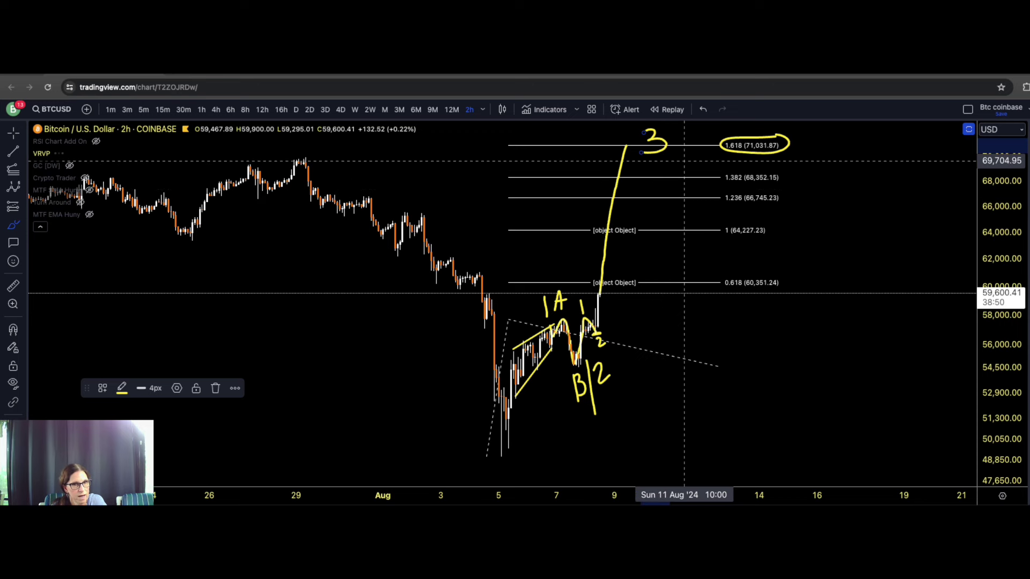
left_click_drag(696, 154, 692, 146)
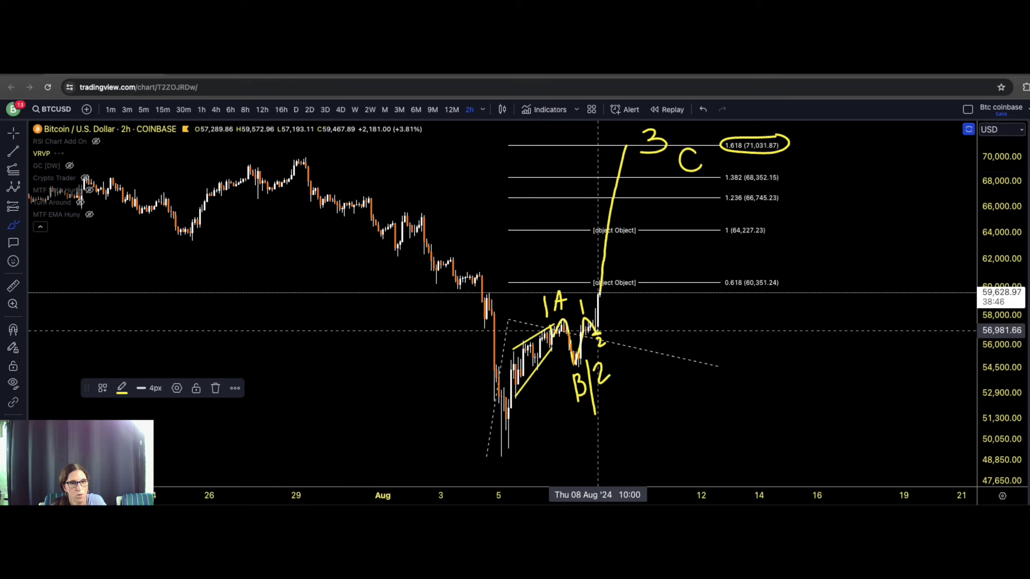
Step: Brush a second rally path with a small dip and circled top, point an arrow at the C label, and clear all brush strokes
left_click_drag(596, 295, 621, 157)
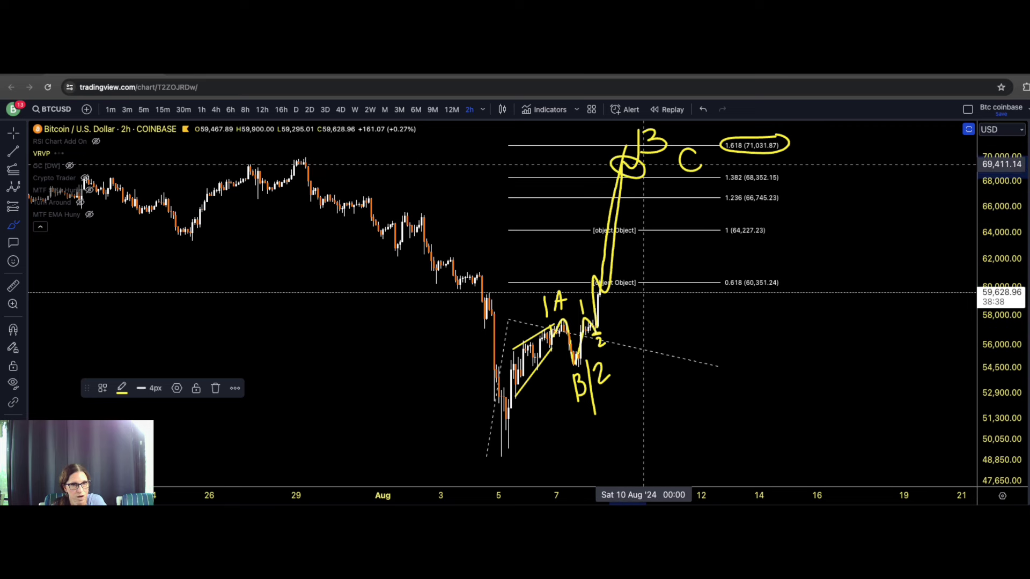
mouse_move(774, 172)
left_mouse_down()
mouse_move(710, 163)
mouse_move(725, 175)
left_mouse_up()
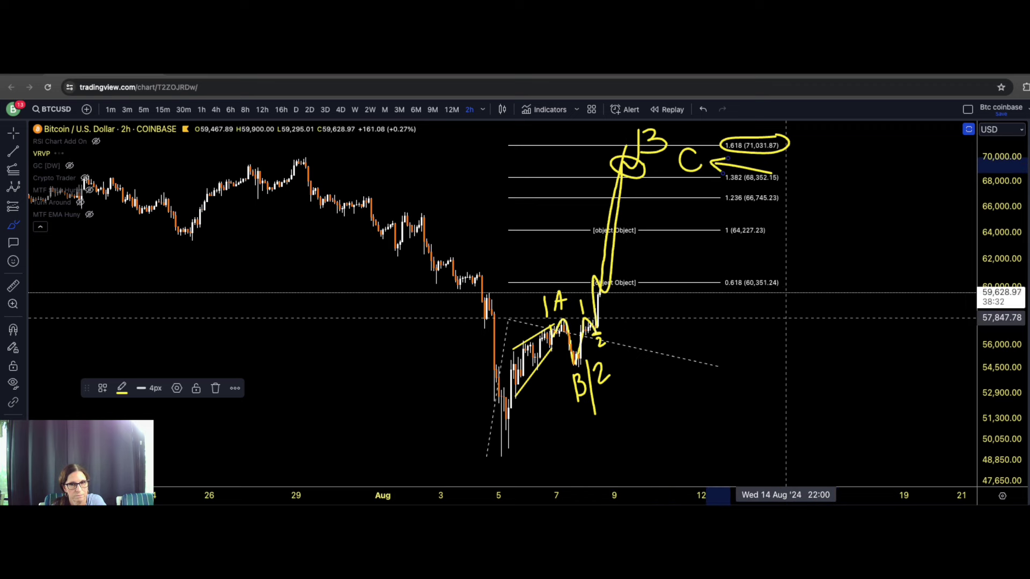
key("Delete")
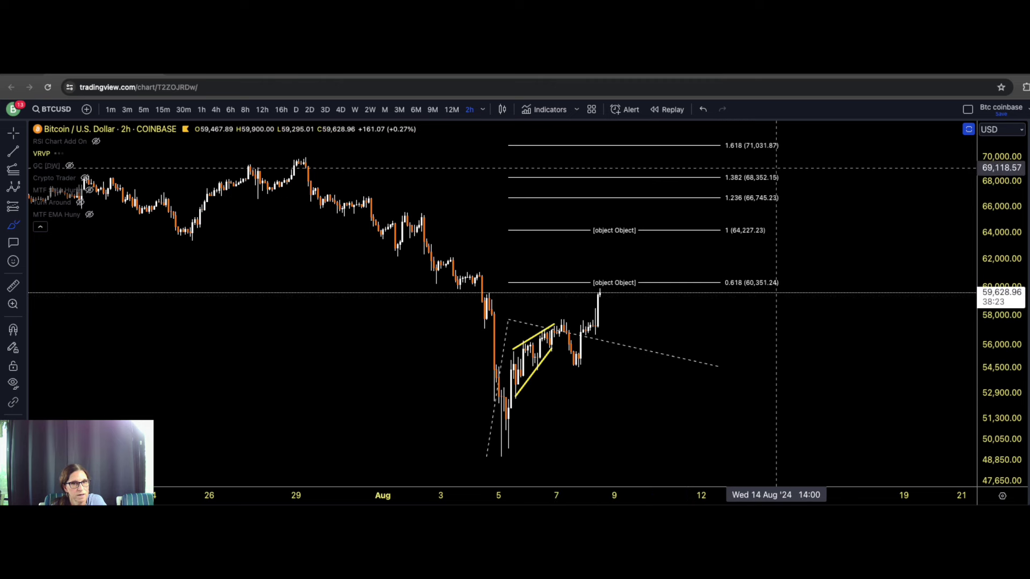
Step: Bracket the 0.618 to 1.382 levels as C, and brush a rally that consolidates near 1.618 and ends in an upward arrow
mouse_move(710, 167)
left_mouse_down()
mouse_move(790, 167)
mouse_move(789, 268)
mouse_move(754, 294)
mouse_move(707, 295)
left_mouse_up()
mouse_move(824, 215)
left_mouse_down()
mouse_move(810, 215)
mouse_move(804, 236)
mouse_move(817, 250)
mouse_move(829, 242)
left_mouse_up()
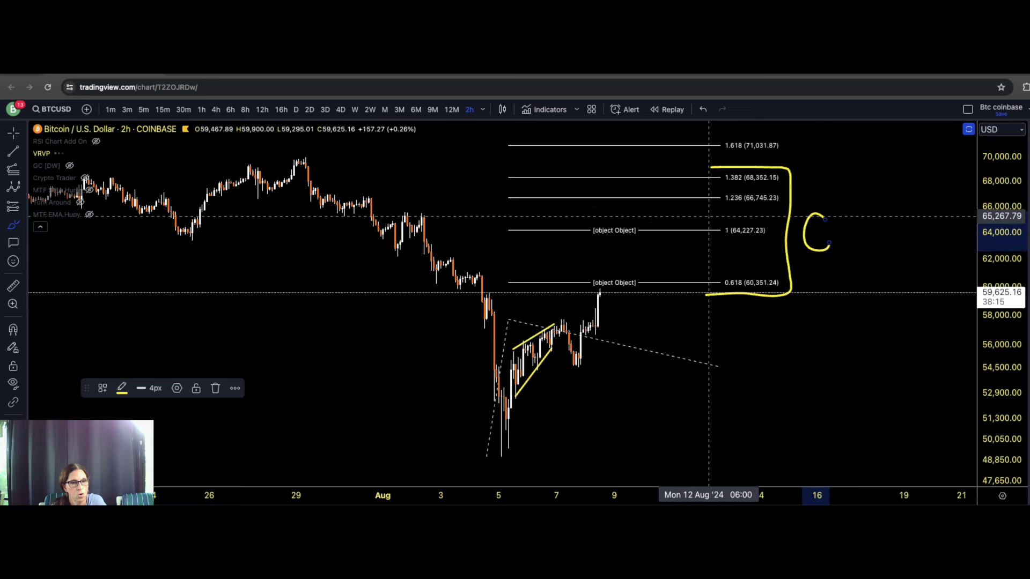
mouse_move(599, 300)
left_mouse_down()
mouse_move(621, 148)
mouse_move(684, 164)
mouse_move(684, 126)
mouse_move(692, 131)
left_mouse_up()
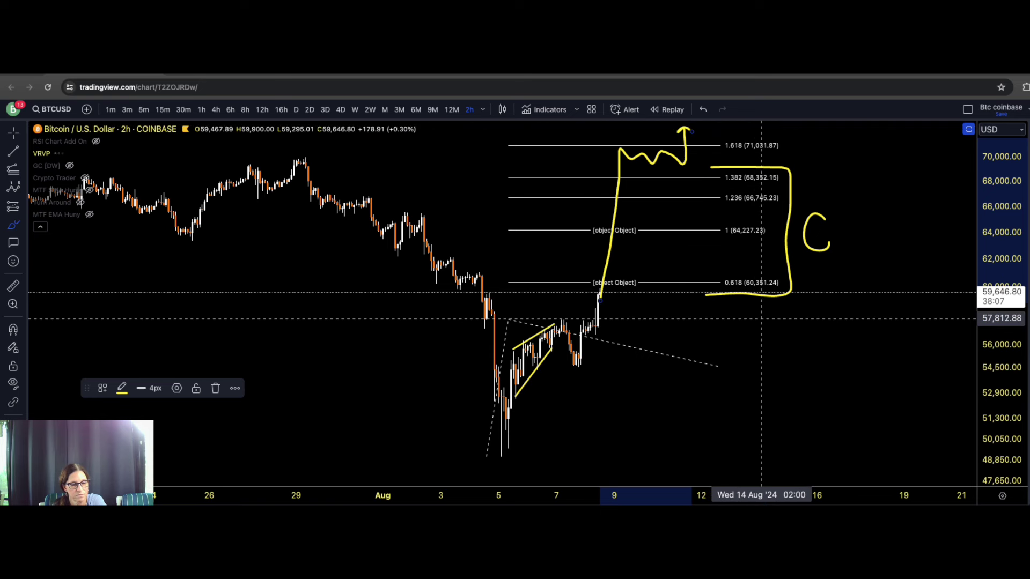